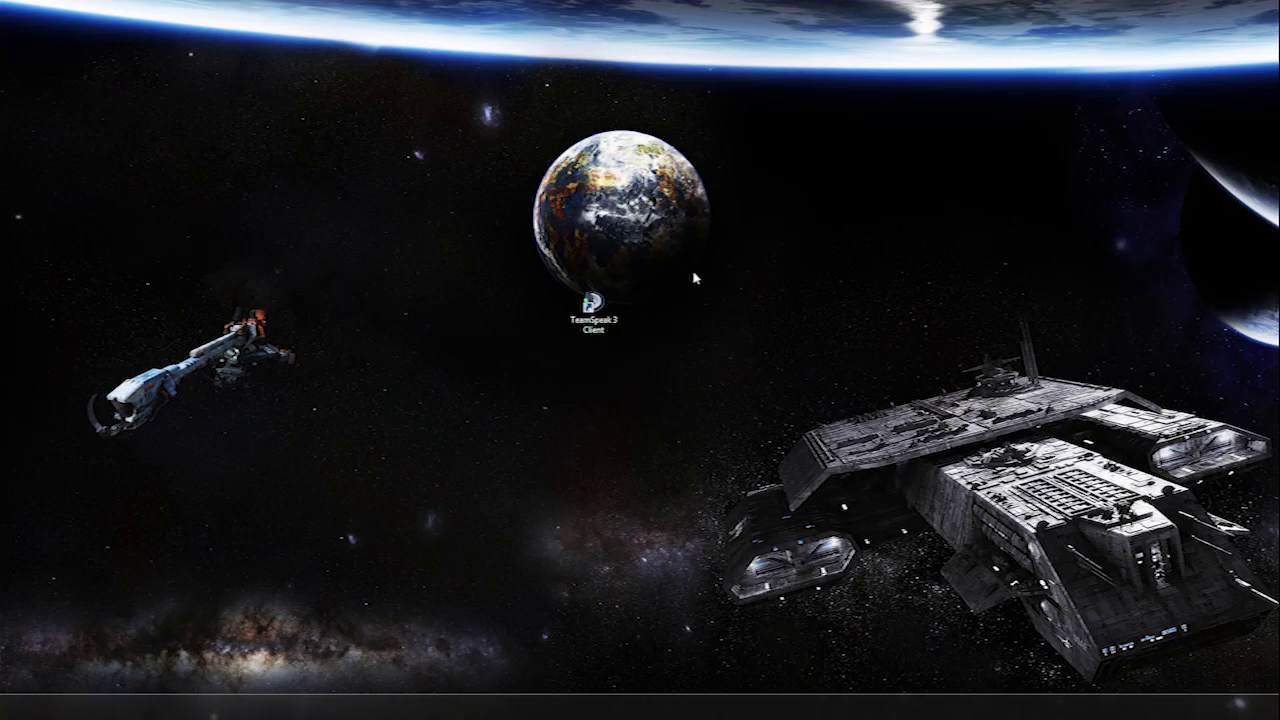
Move the TeamSpeak 3 Client desktop shortcut slightly lower, just beneath the planet in the wallpaper.
{"action": "left_click", "coordinate": [605, 306]}
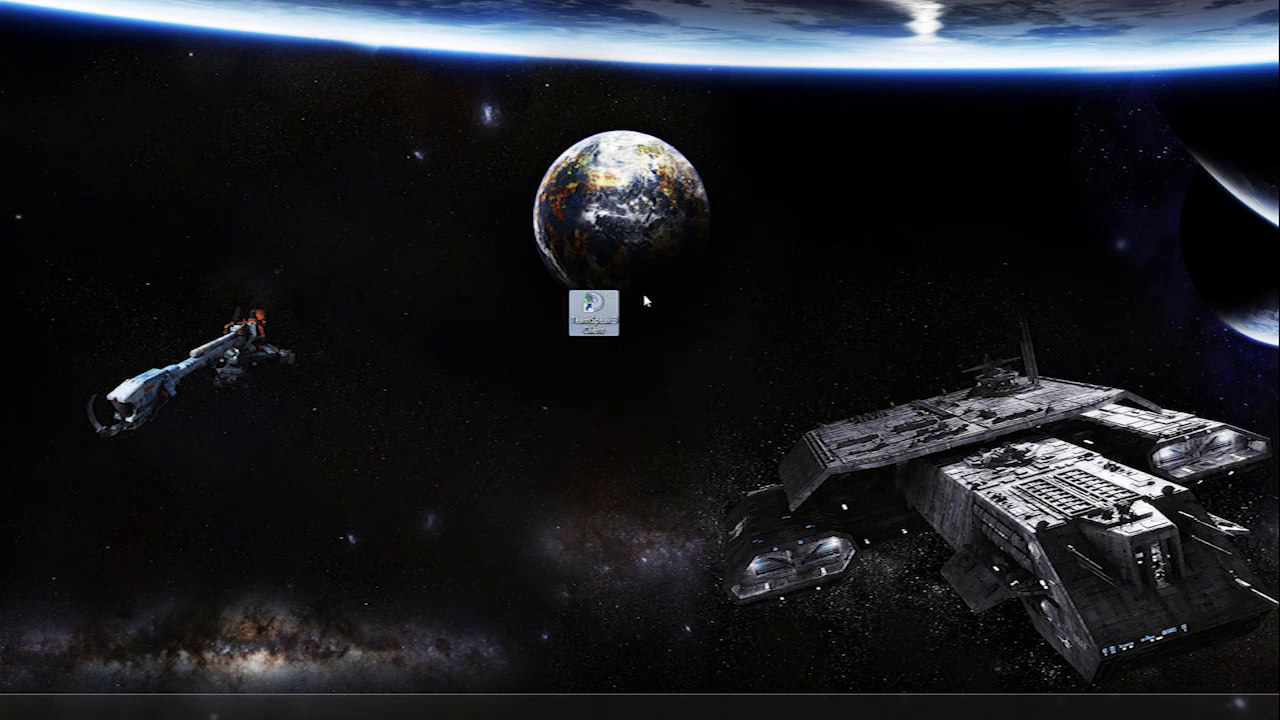
{"action": "left_click", "coordinate": [647, 304]}
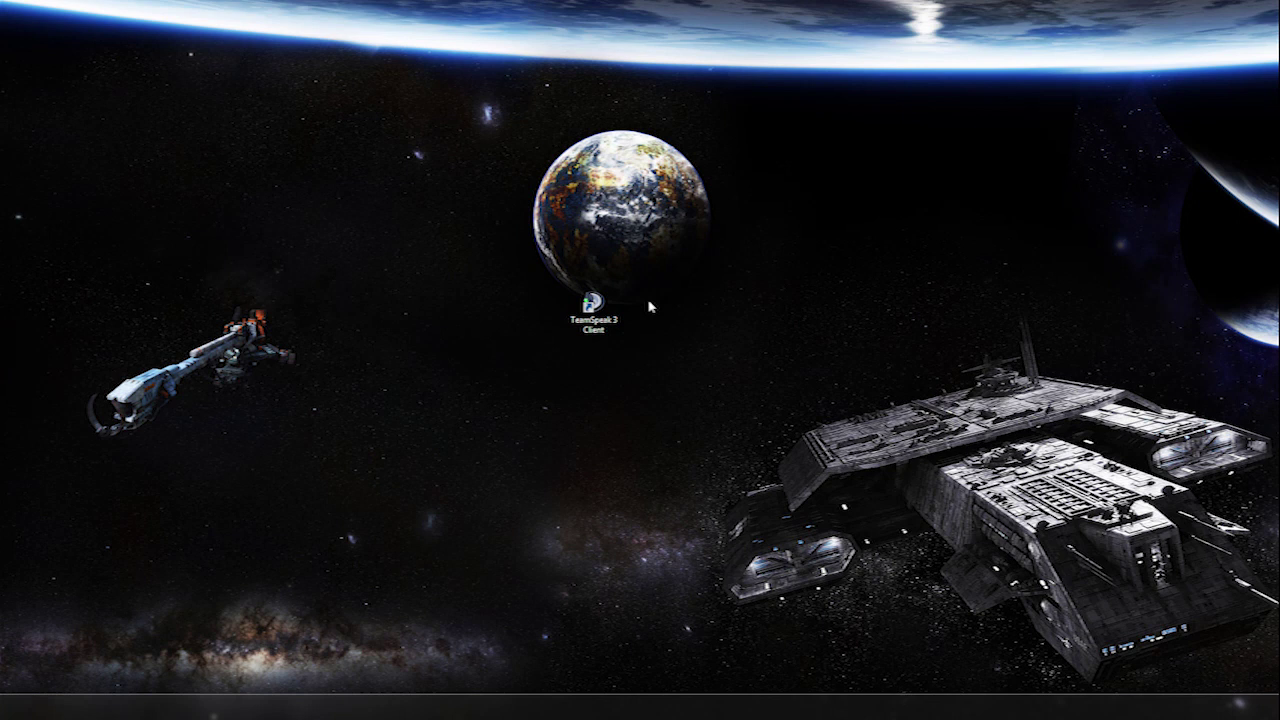
{"action": "left_click", "coordinate": [594, 308]}
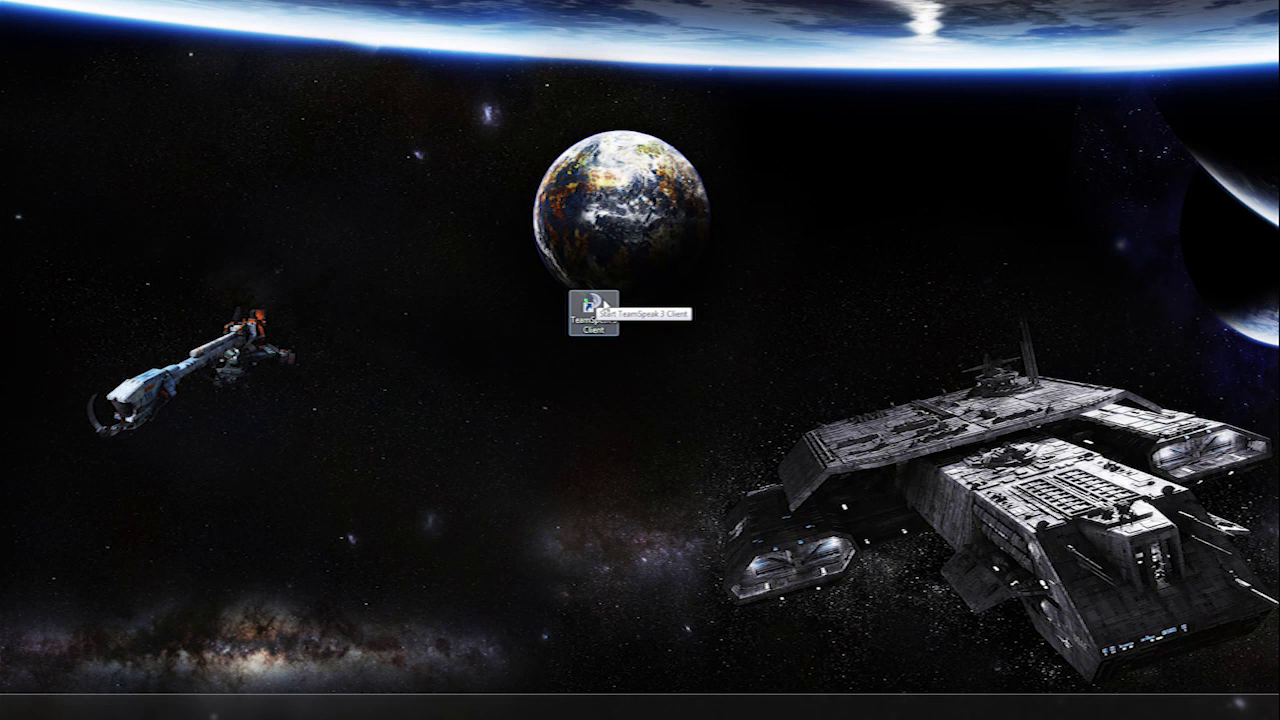
{"action": "left_click_drag", "start_coordinate": [592, 298], "coordinate": [592, 356]}
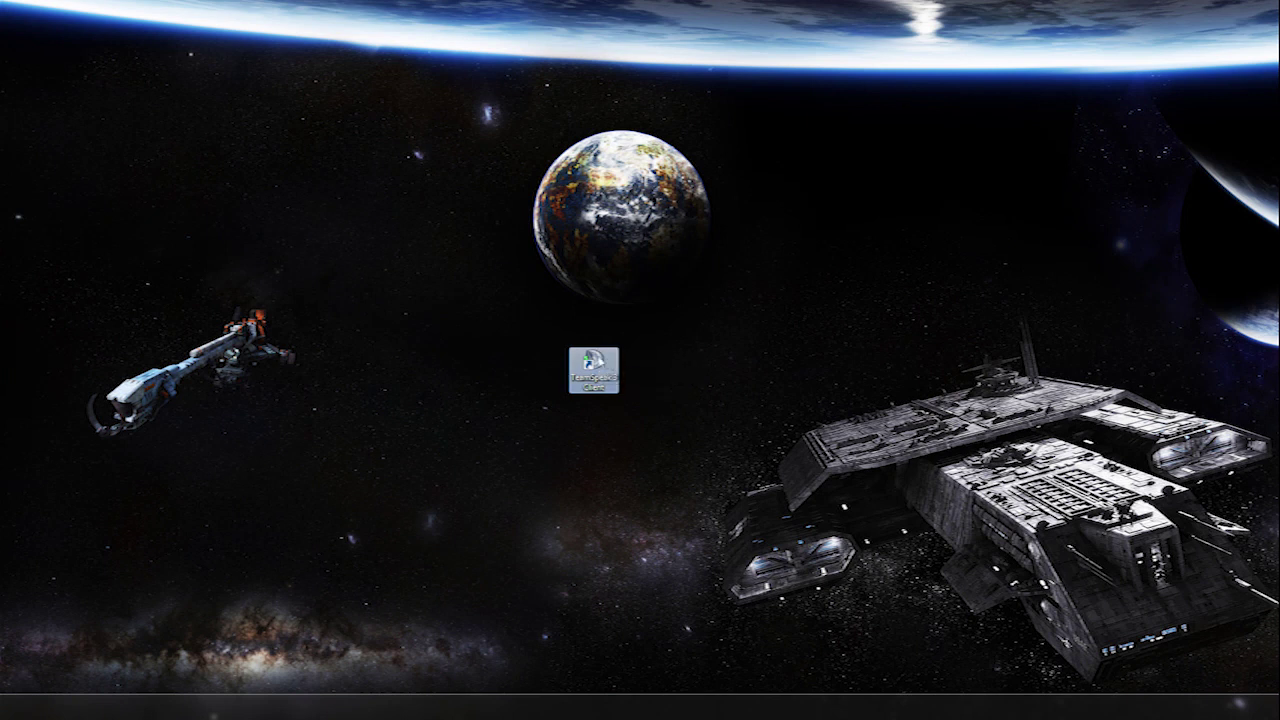
Launch TeamSpeak 3, connect to the bookmarked Echo-Gaming.net server and join the first office channel under V.I.P. Offices.
{"action": "double_click", "coordinate": [594, 368]}
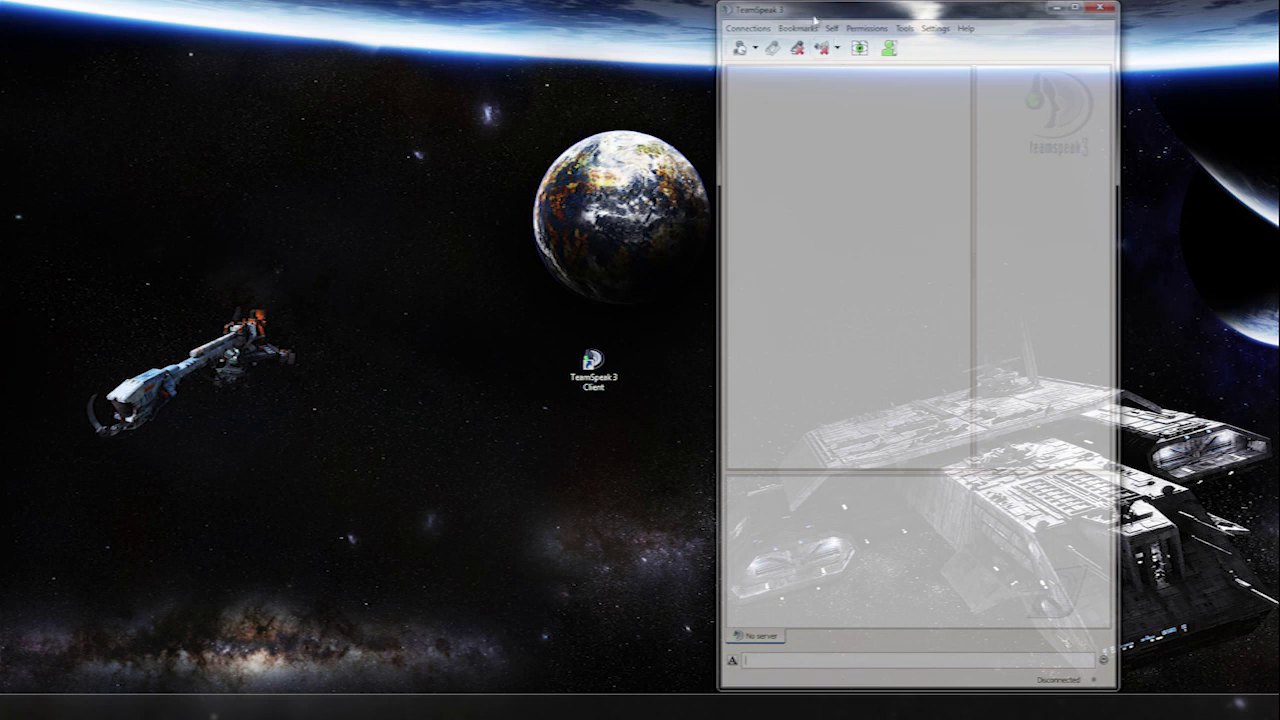
{"action": "left_click", "coordinate": [806, 28]}
{"action": "left_click", "coordinate": [821, 172]}
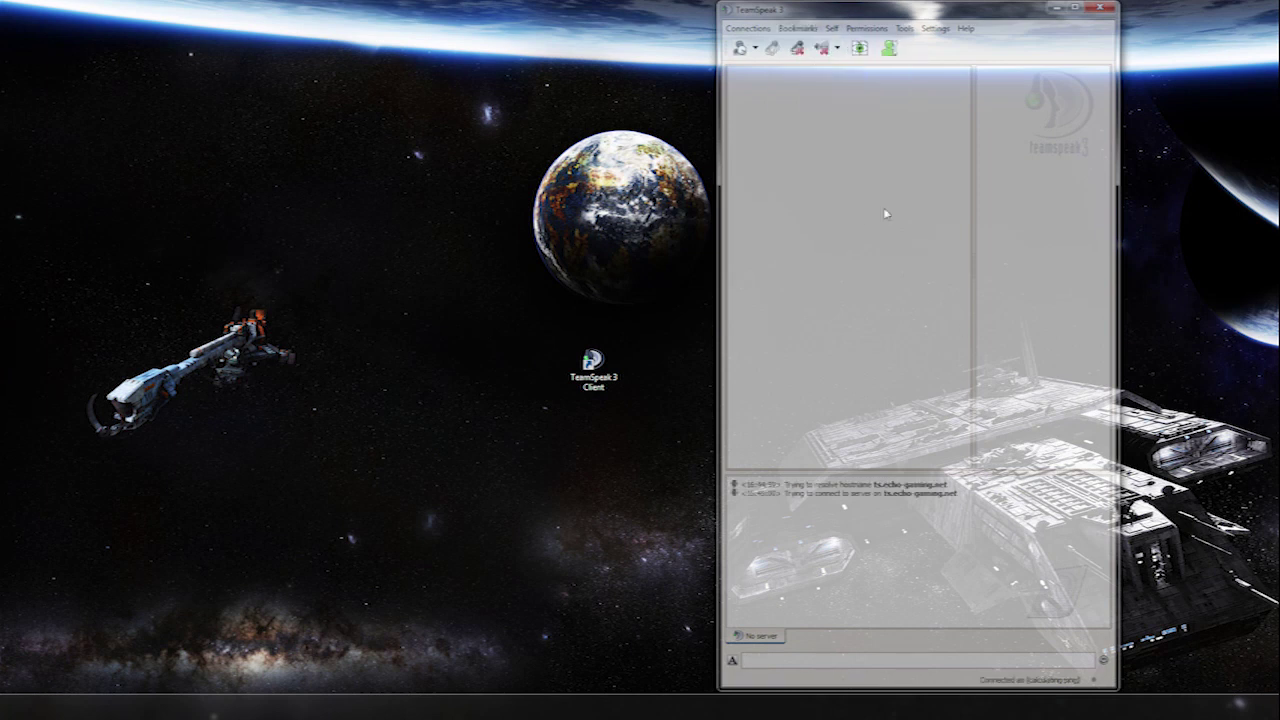
{"action": "double_click", "coordinate": [815, 329]}
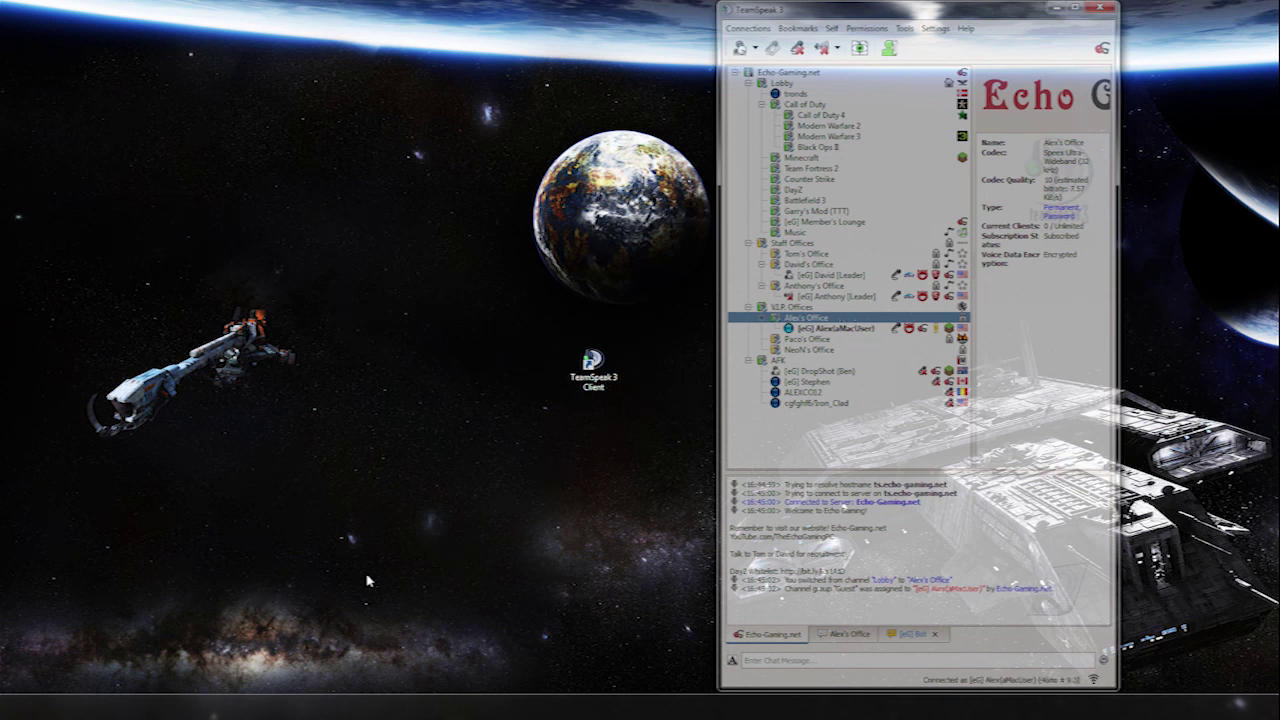
Launch a second TeamSpeak 3 client and connect it to ts.echo-gaming.net with the nickname Music and the Music identity, capture and playback profiles.
{"action": "left_click", "coordinate": [600, 362]}
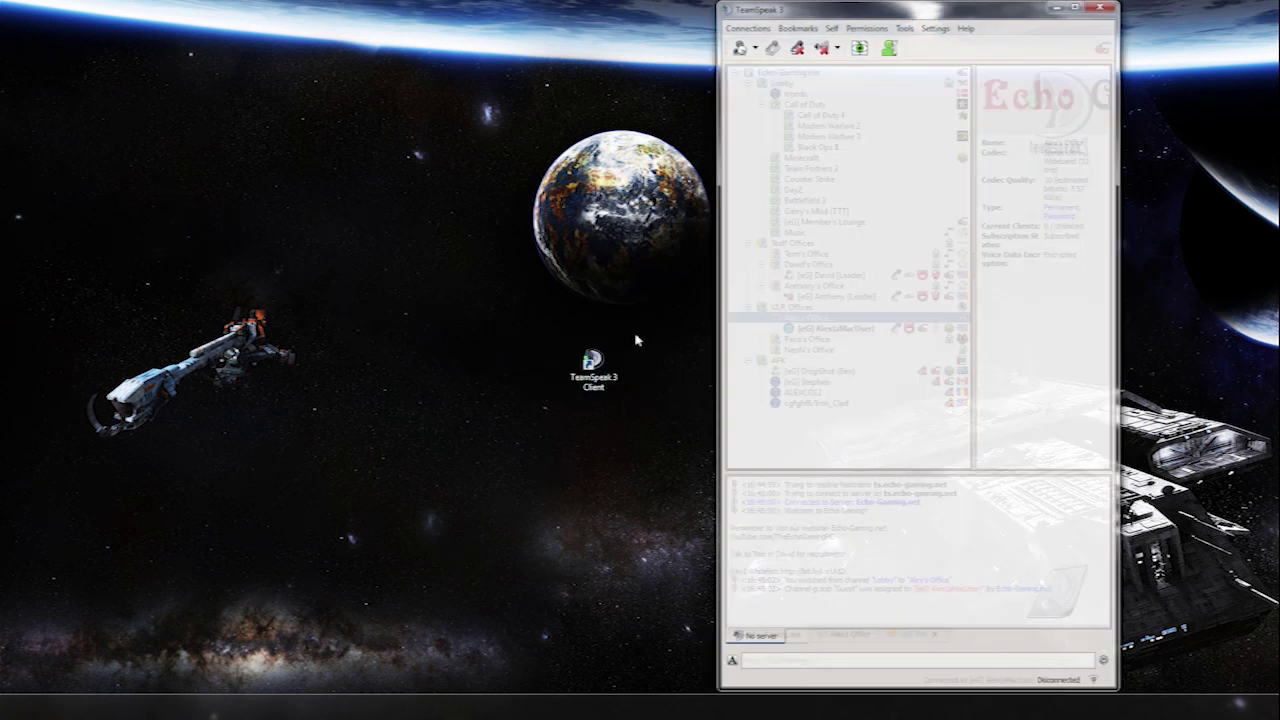
{"action": "left_click_drag", "start_coordinate": [908, 9], "coordinate": [328, 15]}
{"action": "left_click", "coordinate": [153, 32]}
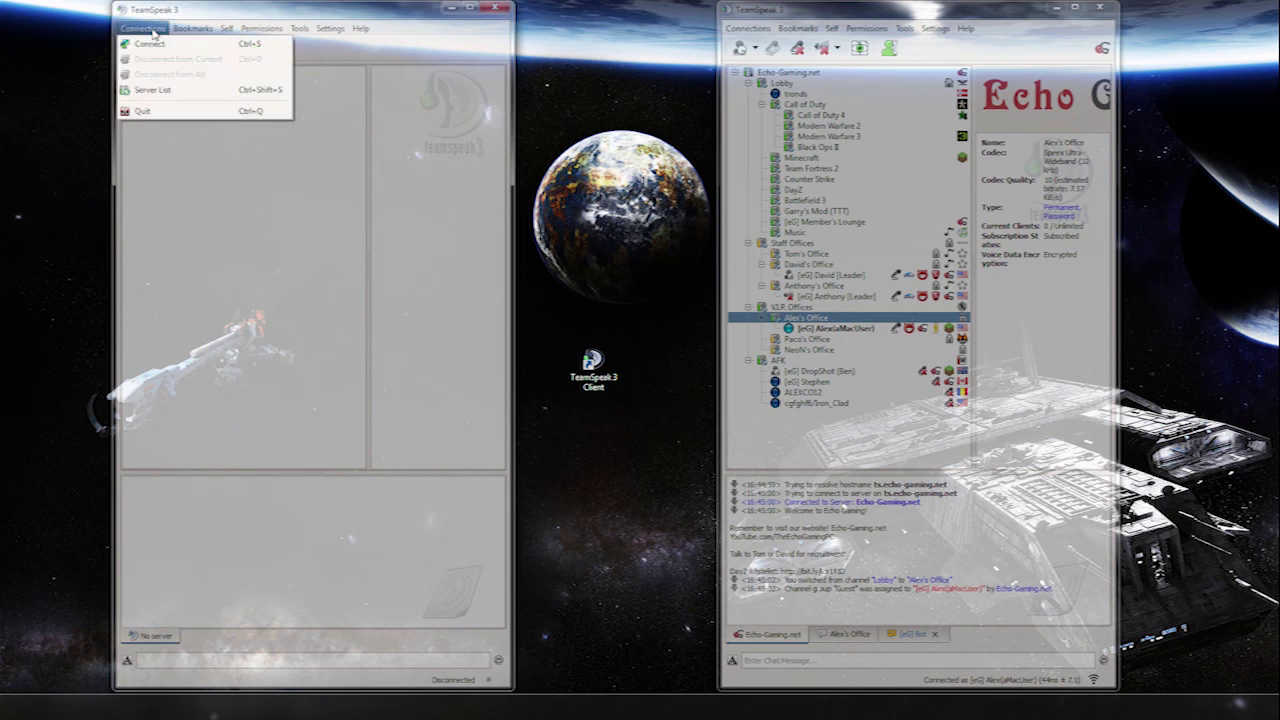
{"action": "left_click", "coordinate": [150, 45]}
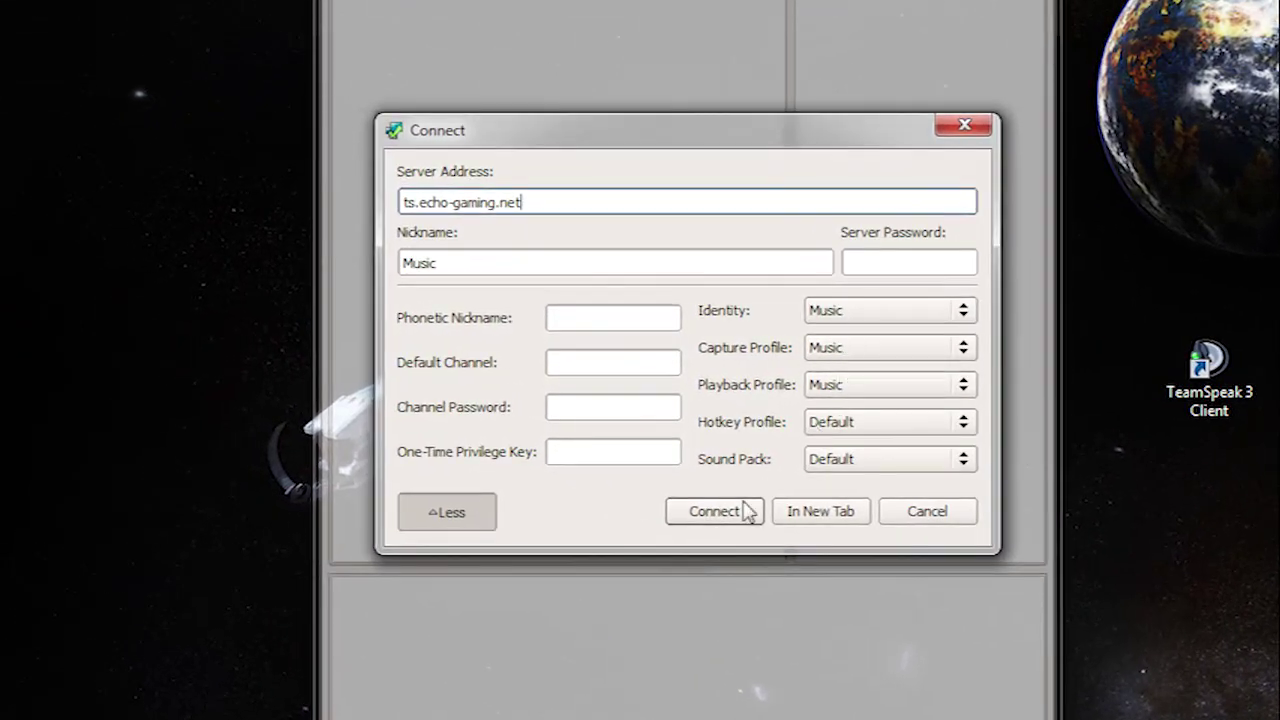
{"action": "left_click", "coordinate": [745, 511]}
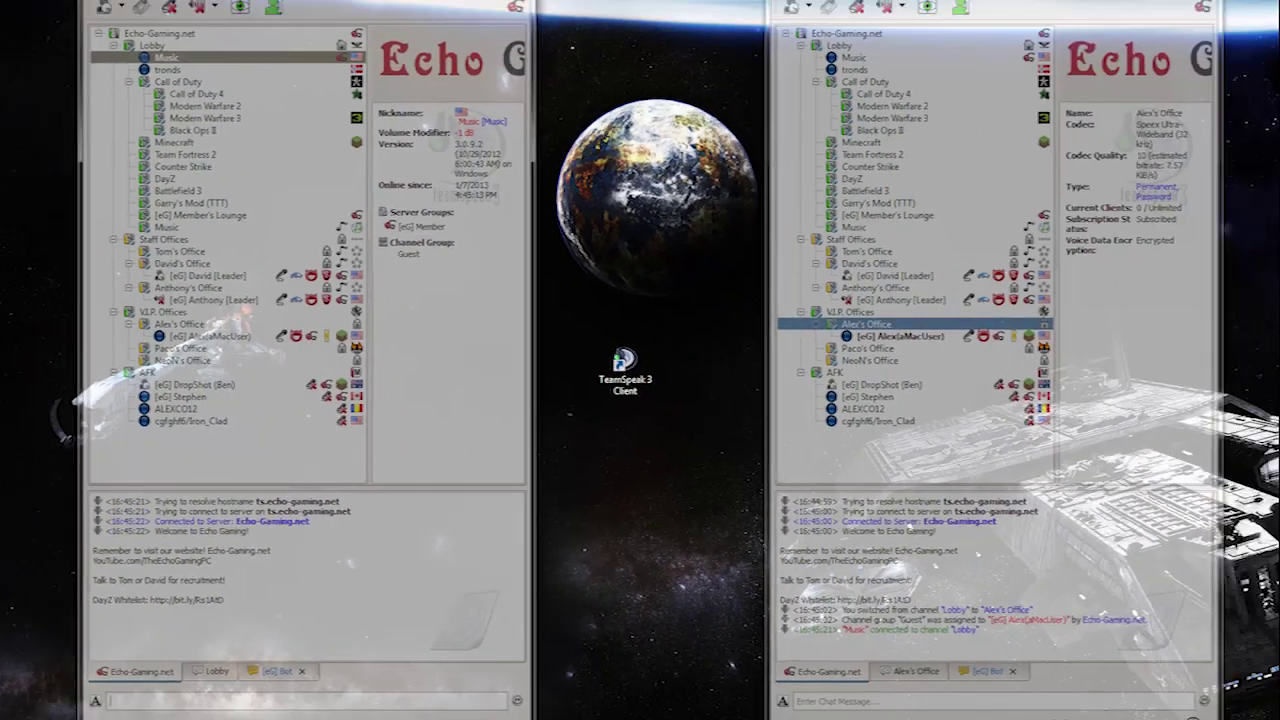
Position the foobar2000 window beside TeamSpeak and move the Music client from the Lobby into the first V.I.P. office channel.
{"action": "left_click_drag", "start_coordinate": [509, 69], "coordinate": [678, 69]}
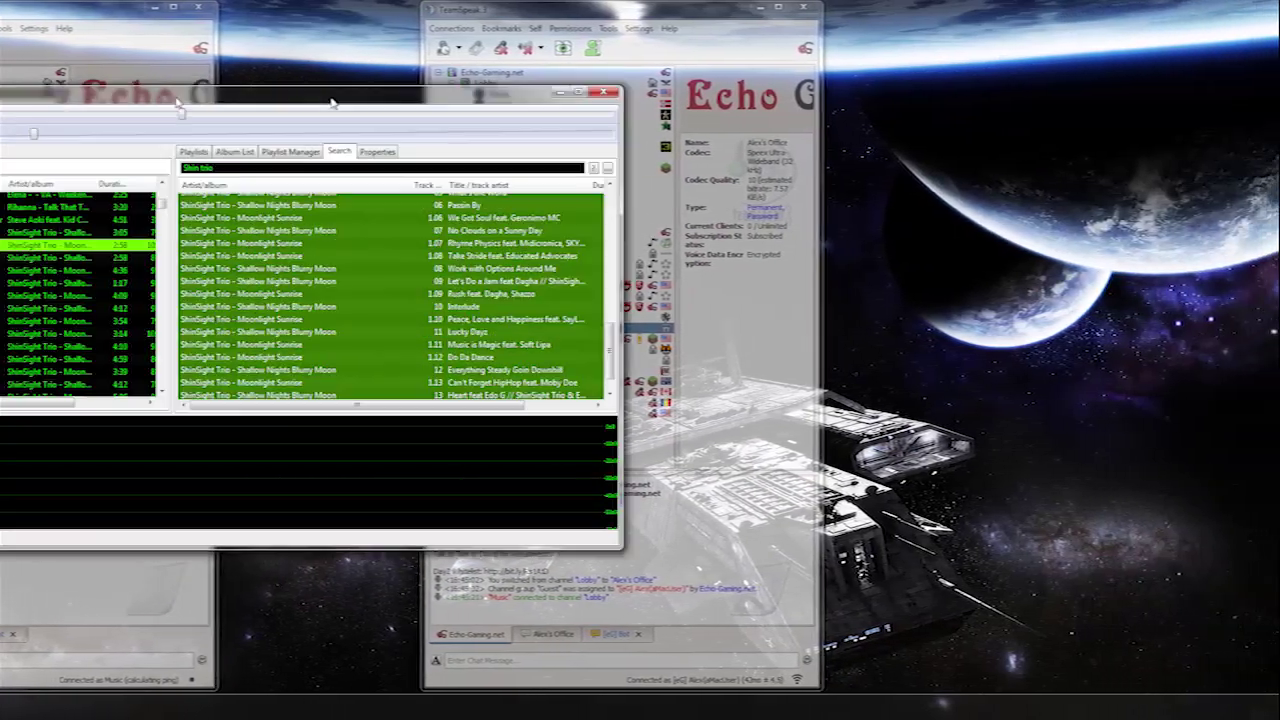
{"action": "left_click_drag", "start_coordinate": [332, 101], "coordinate": [1000, 225]}
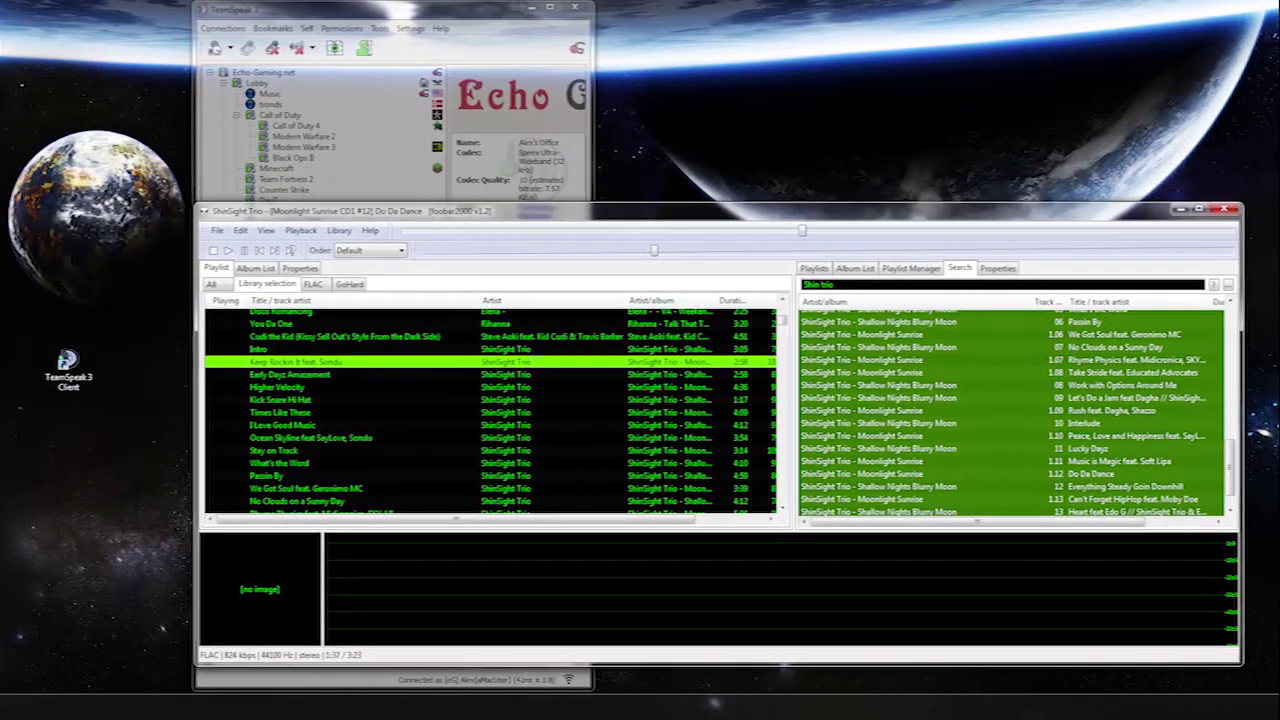
{"action": "left_click", "coordinate": [274, 107]}
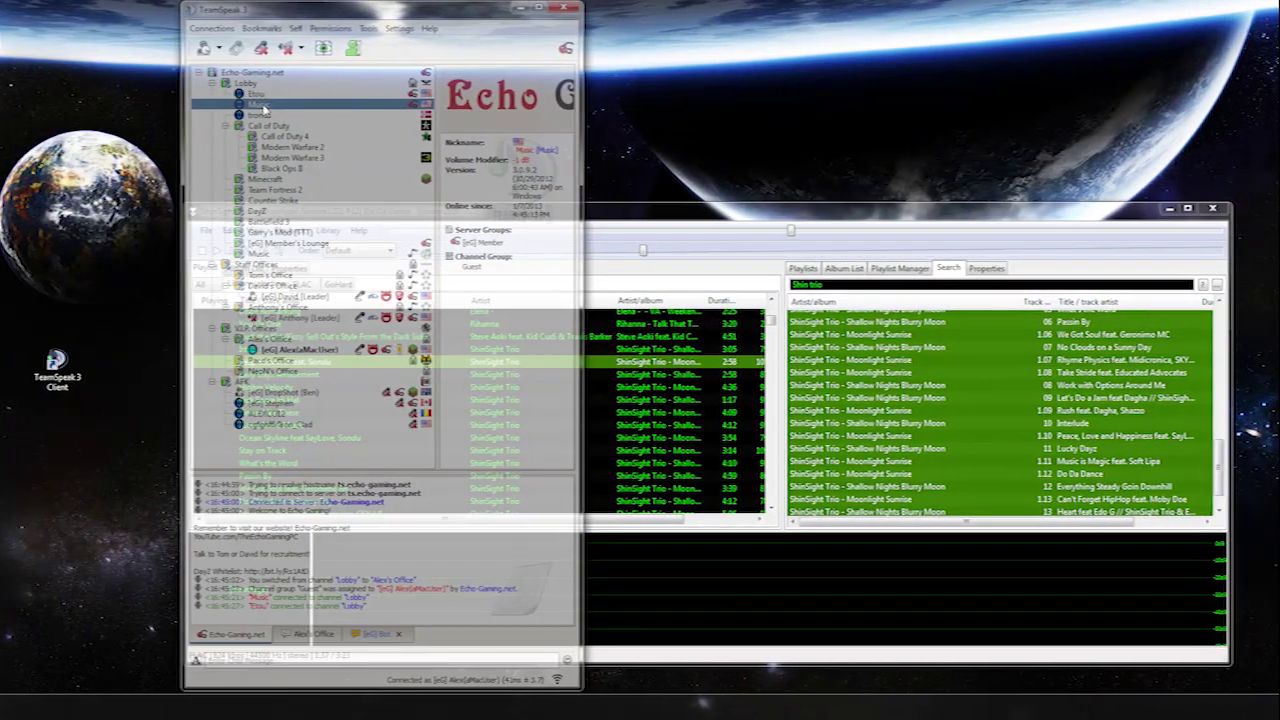
{"action": "left_click_drag", "start_coordinate": [264, 110], "coordinate": [282, 348]}
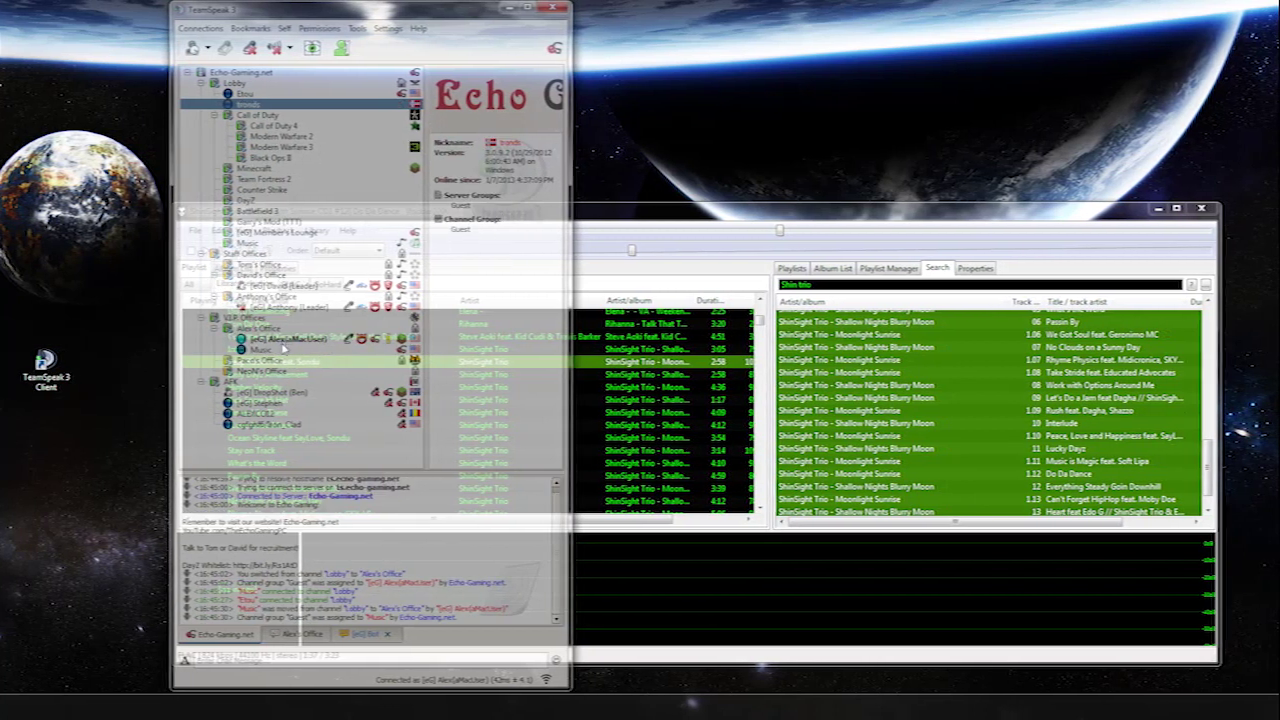
Play the track "Cudi the Kid" in foobar2000, place its window beside TeamSpeak and select the Music client in the channel.
{"action": "left_click_drag", "start_coordinate": [605, 210], "coordinate": [728, 145]}
{"action": "left_click", "coordinate": [395, 272]}
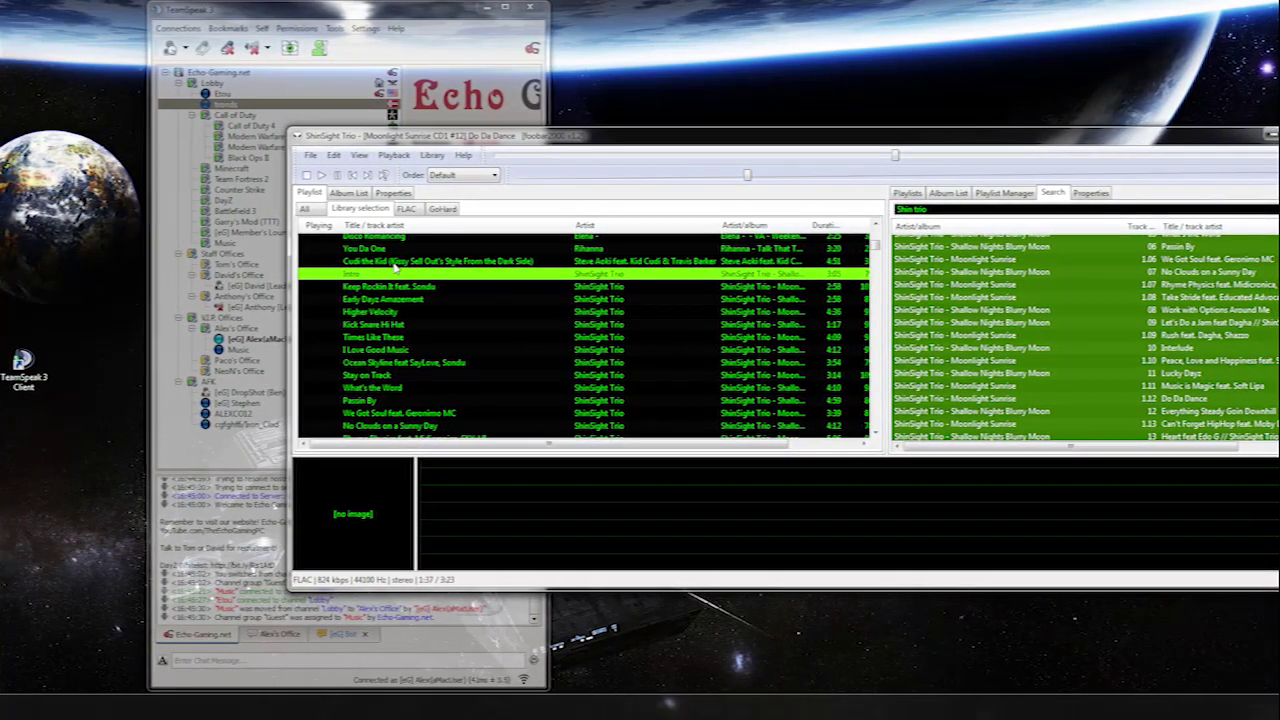
{"action": "double_click", "coordinate": [394, 261]}
{"action": "left_click_drag", "start_coordinate": [440, 136], "coordinate": [703, 130]}
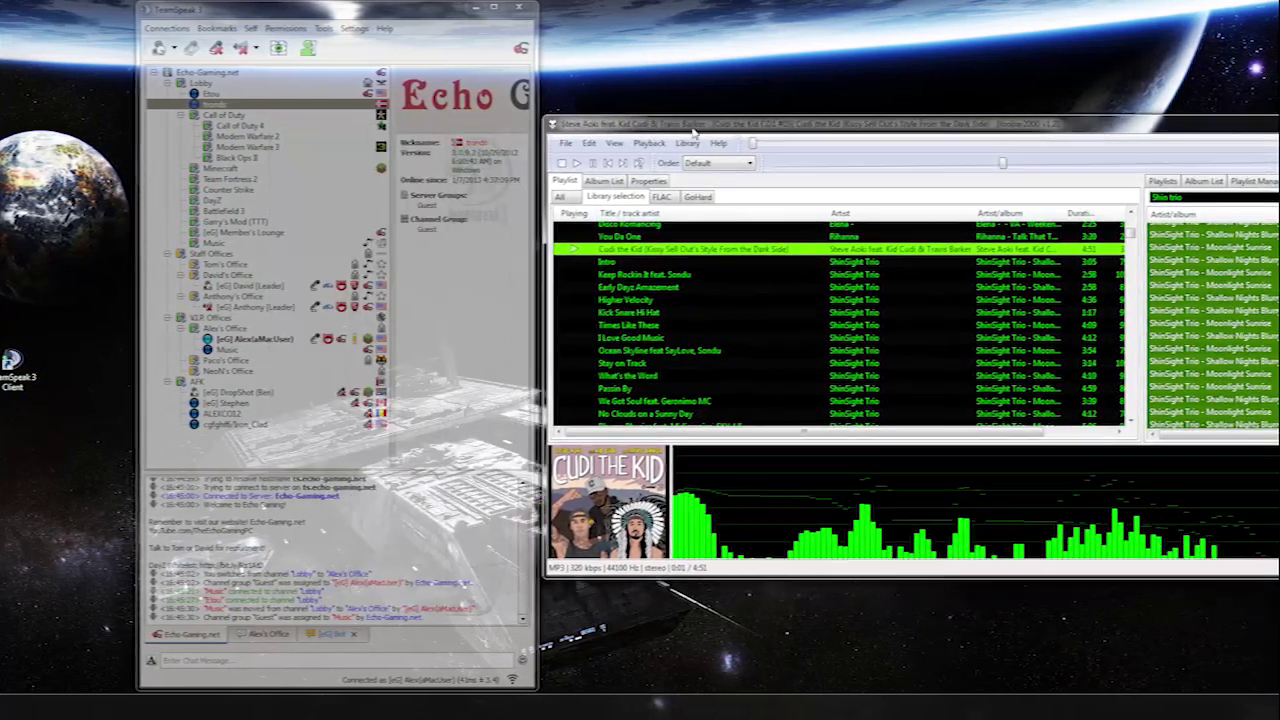
{"action": "left_click", "coordinate": [222, 349]}
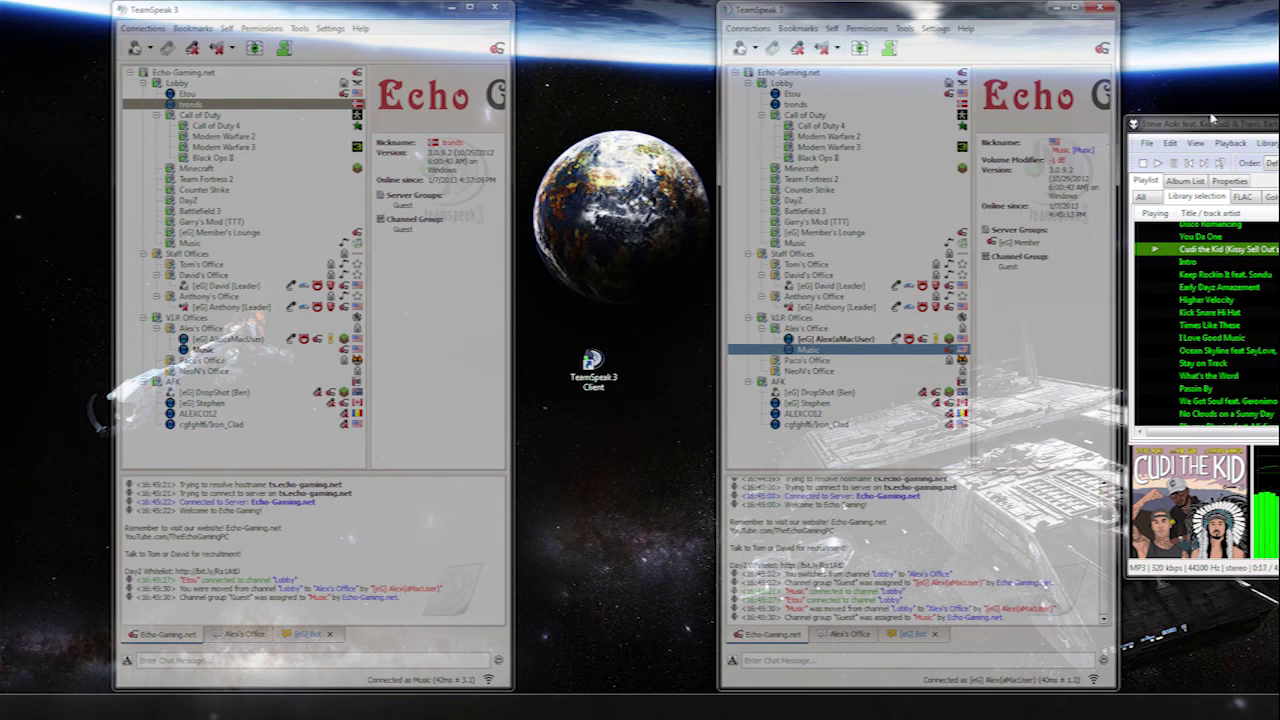
Minimize foobar2000, close the Music TeamSpeak client and move the remaining TeamSpeak window farther from the desktop shortcut.
{"action": "left_click_drag", "start_coordinate": [1215, 123], "coordinate": [1138, 126]}
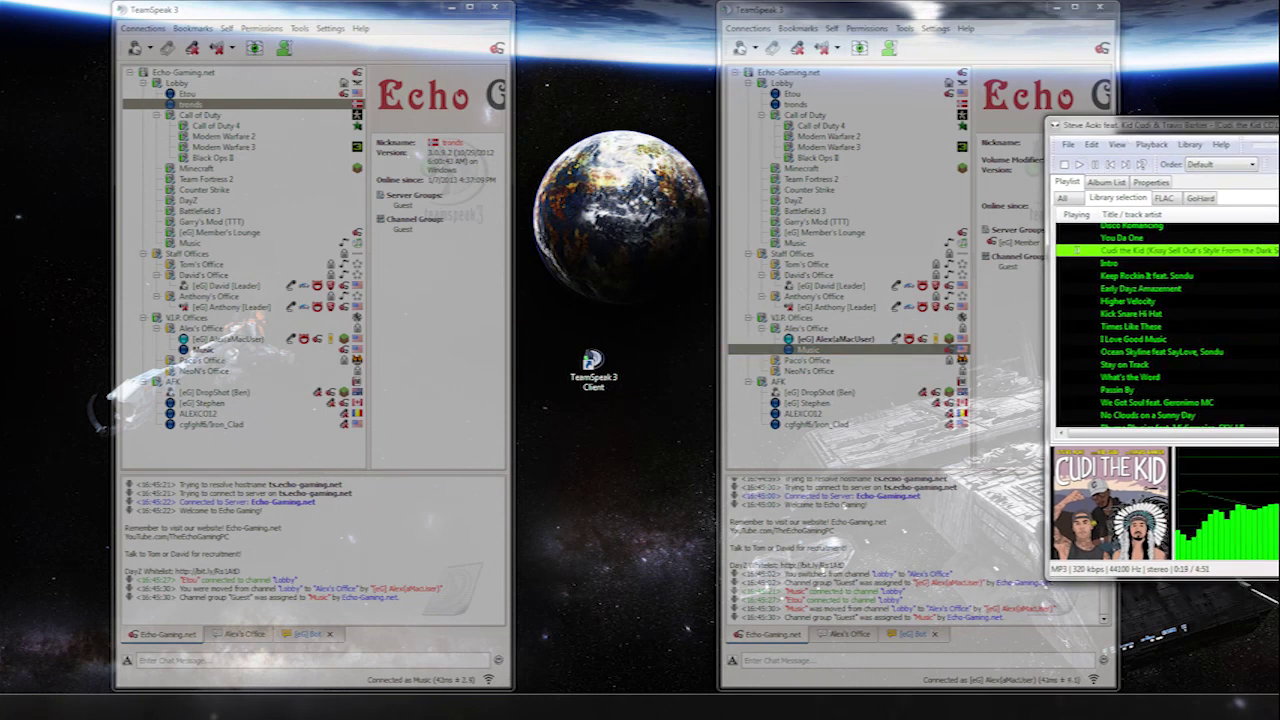
{"action": "key", "text": "super+Down"}
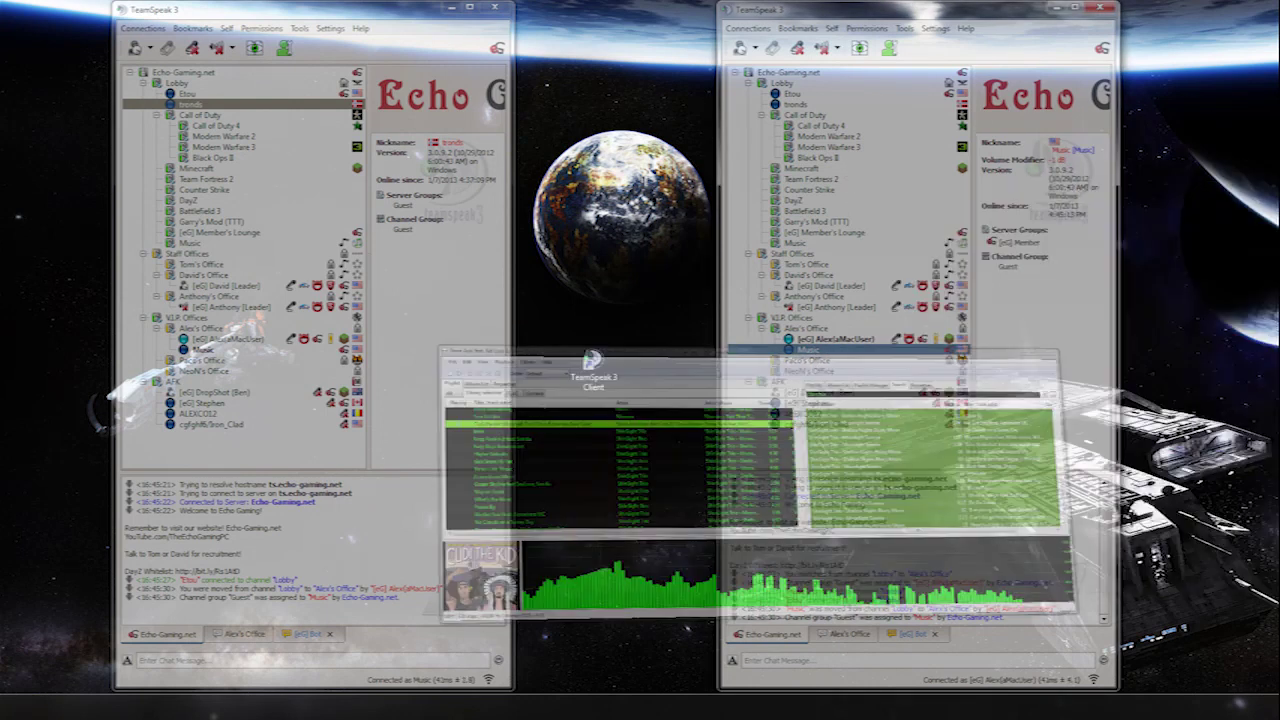
{"action": "left_click", "coordinate": [492, 6]}
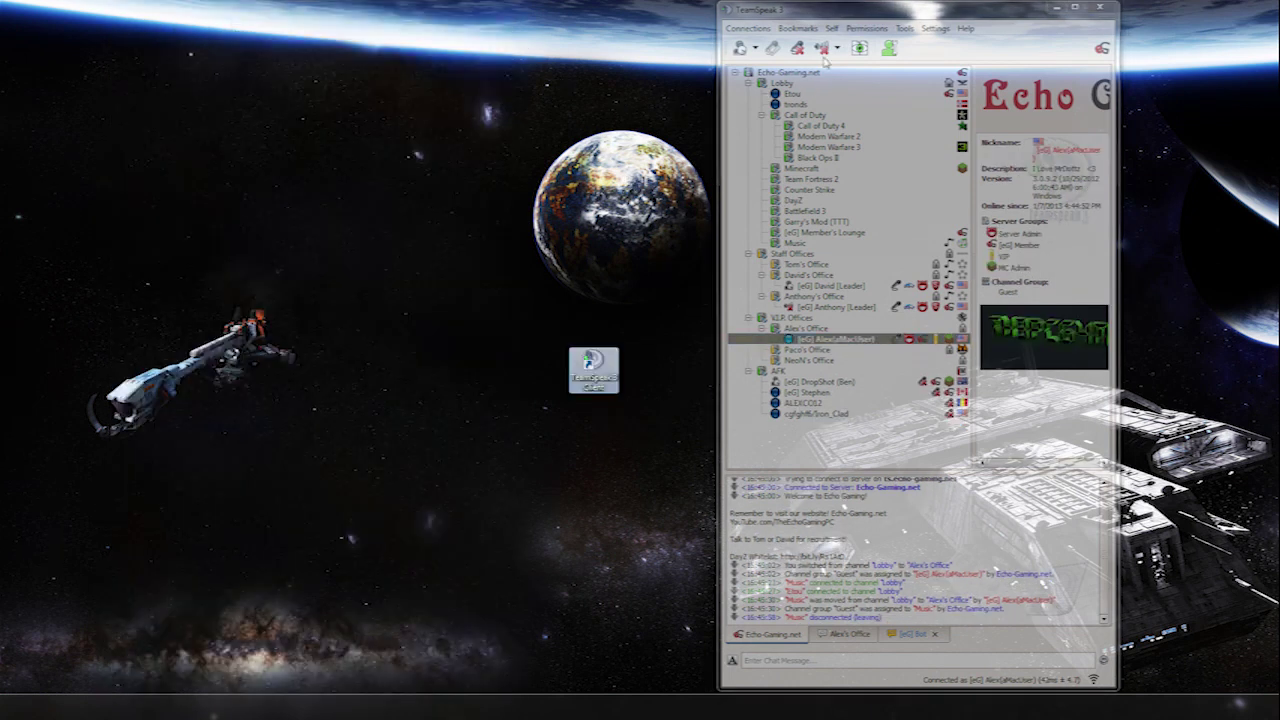
{"action": "left_click_drag", "start_coordinate": [862, 14], "coordinate": [952, 14]}
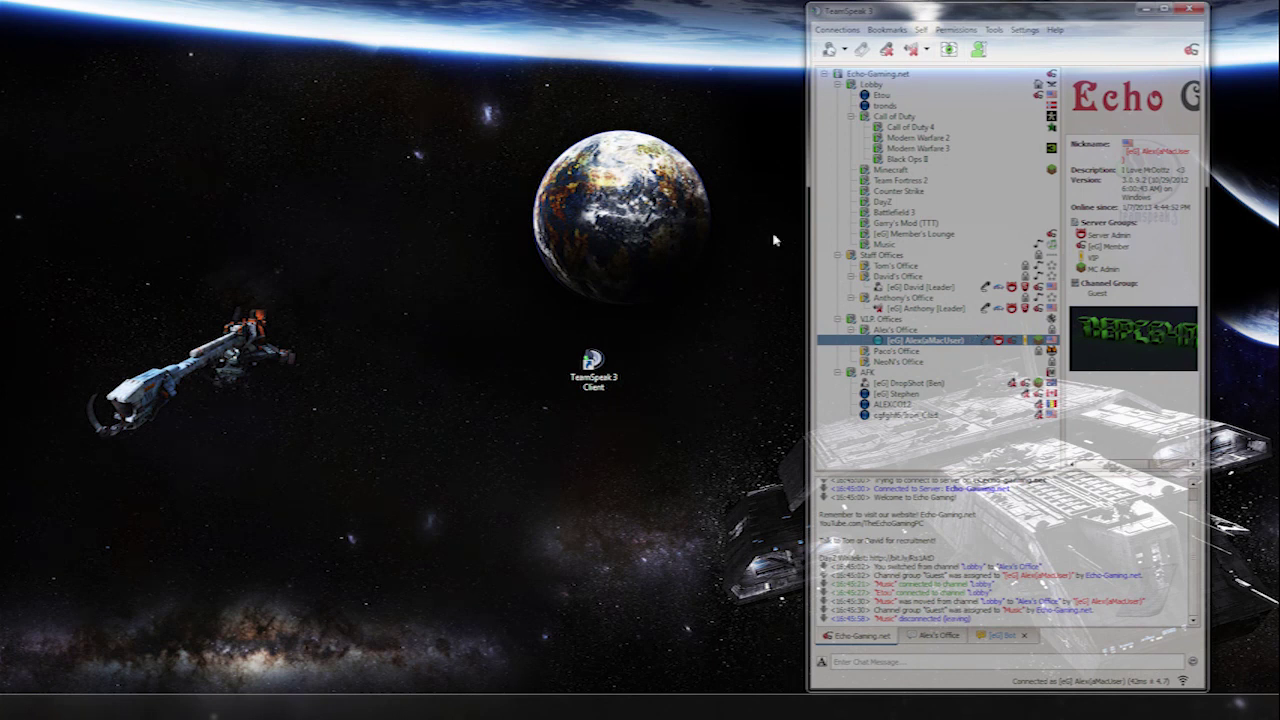
Examine the -nosingleinstance parameter at the end of the Target in the TeamSpeak 3 Client shortcut's properties.
{"action": "right_click", "coordinate": [596, 359]}
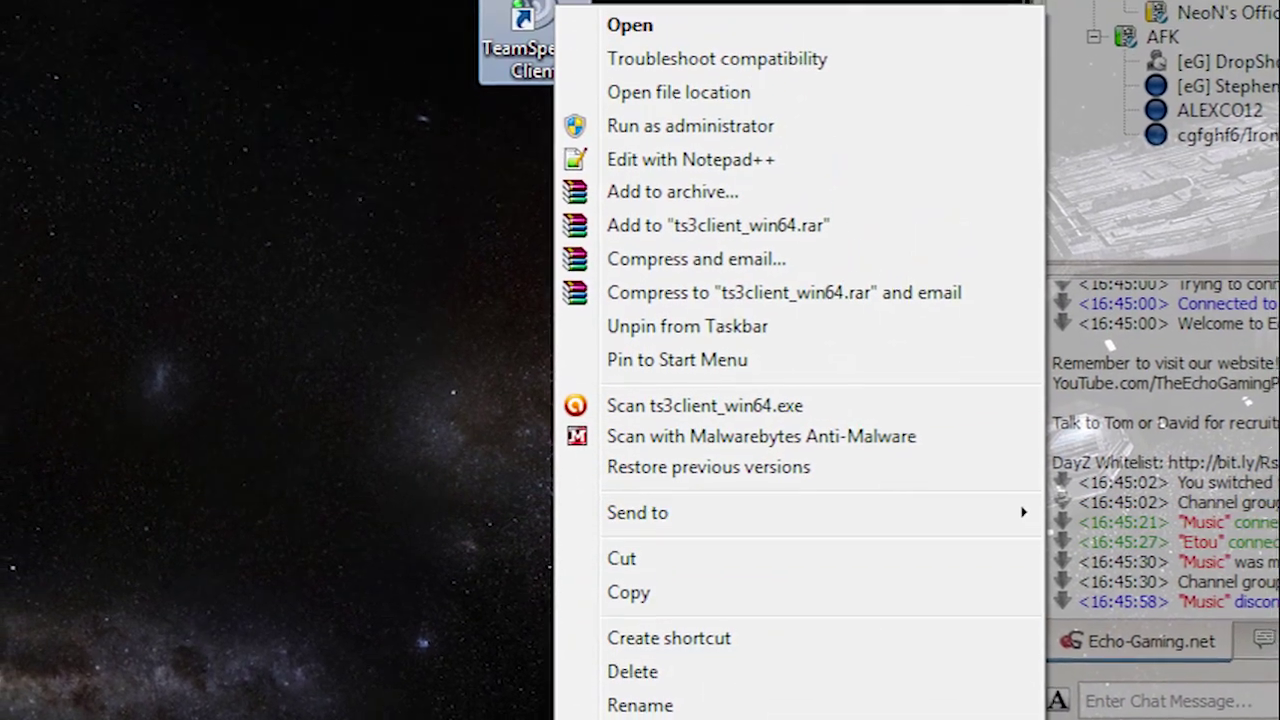
{"action": "left_click", "coordinate": [640, 716]}
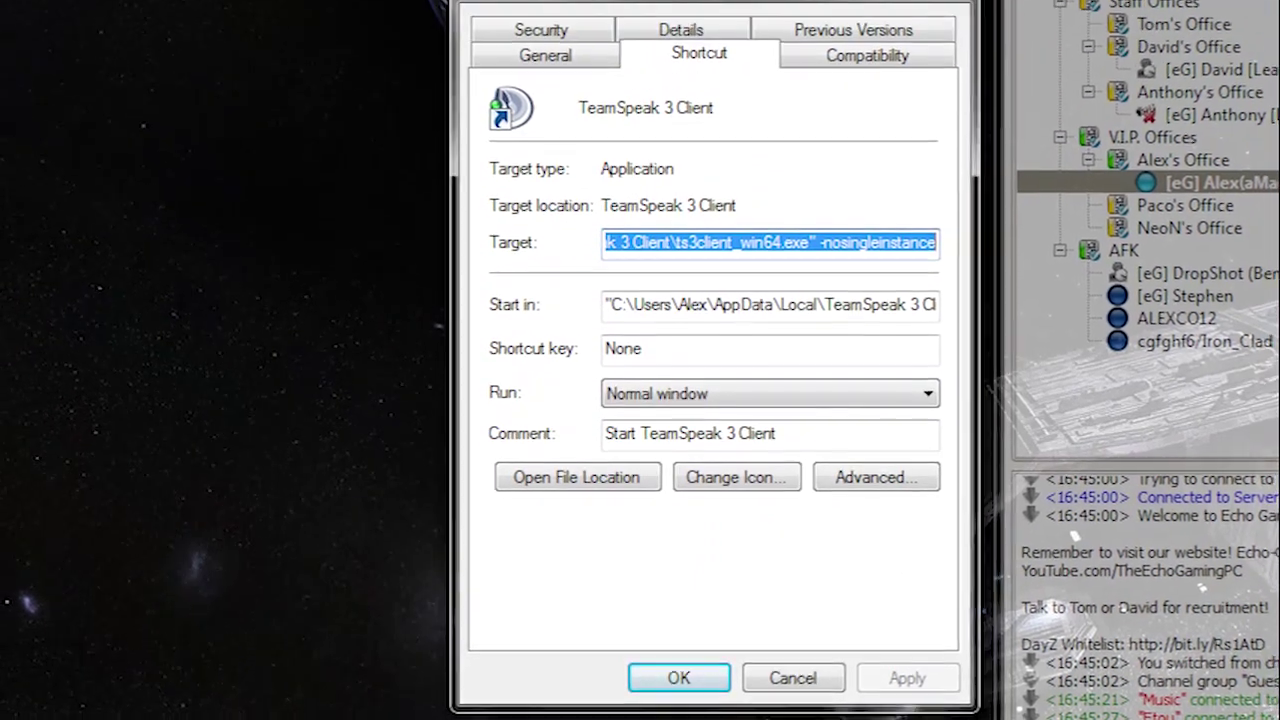
{"action": "left_click", "coordinate": [815, 346]}
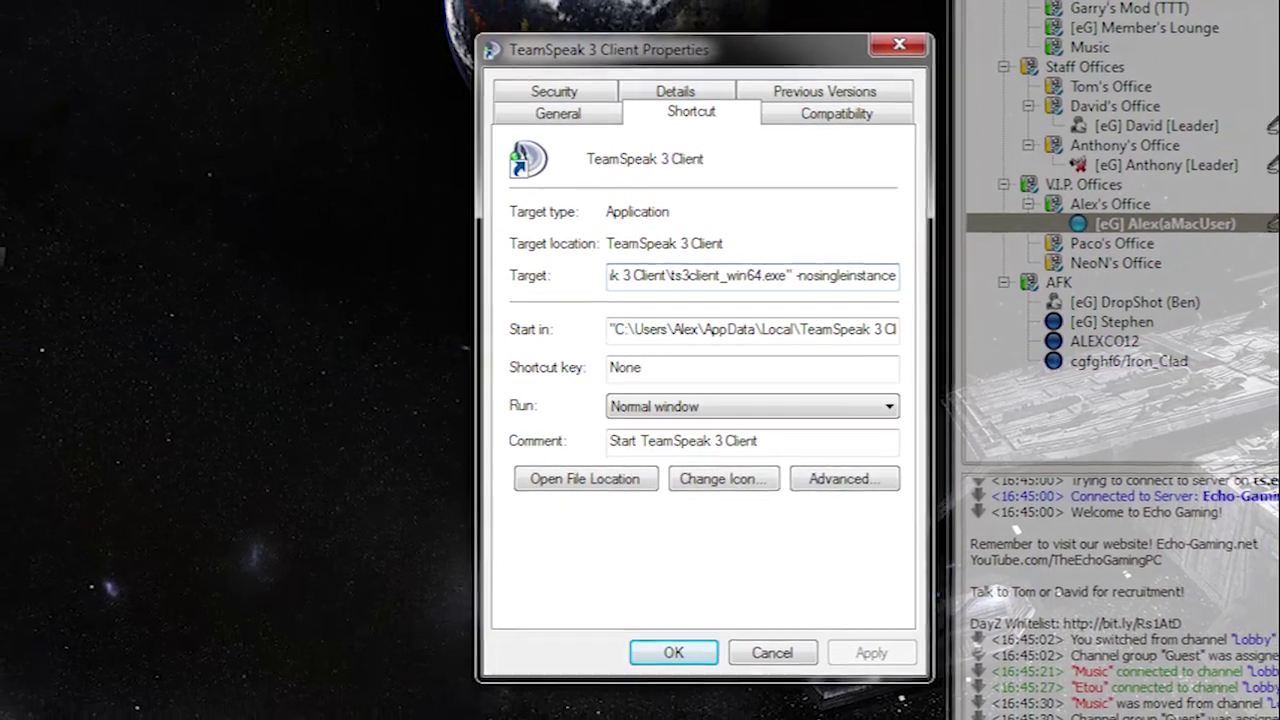
{"action": "left_click_drag", "start_coordinate": [818, 276], "coordinate": [892, 276]}
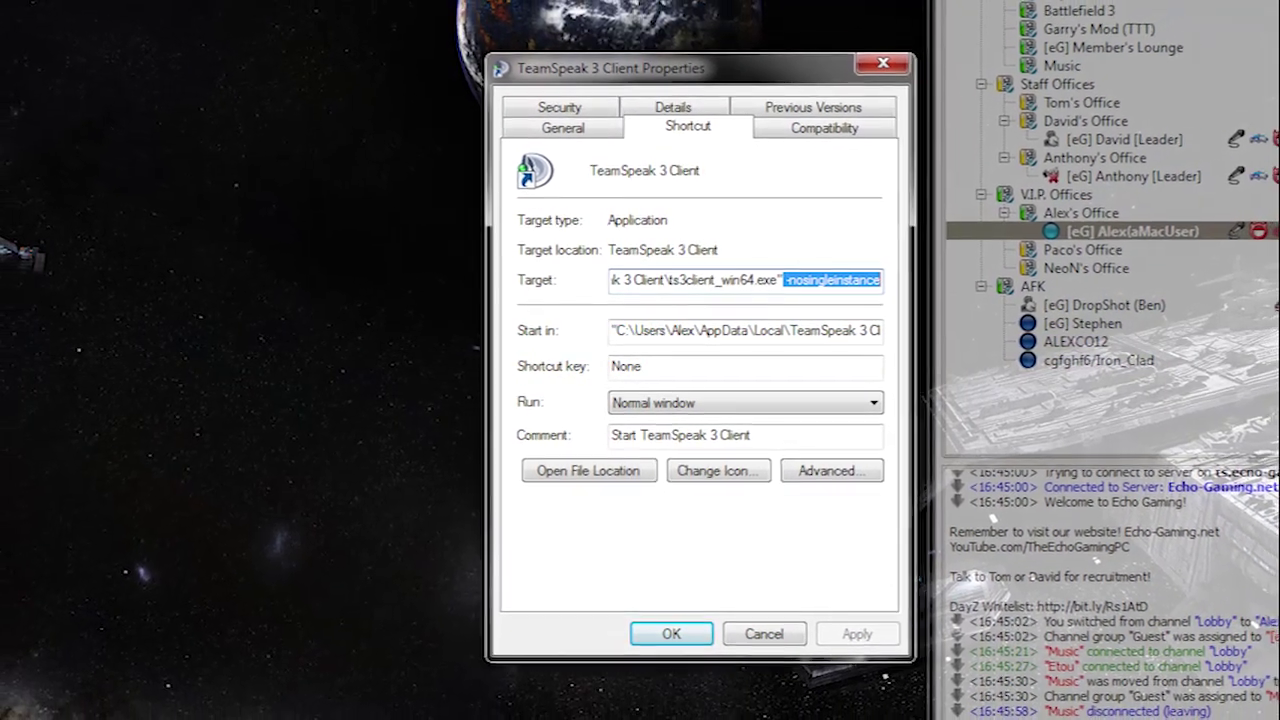
{"action": "left_click", "coordinate": [860, 281]}
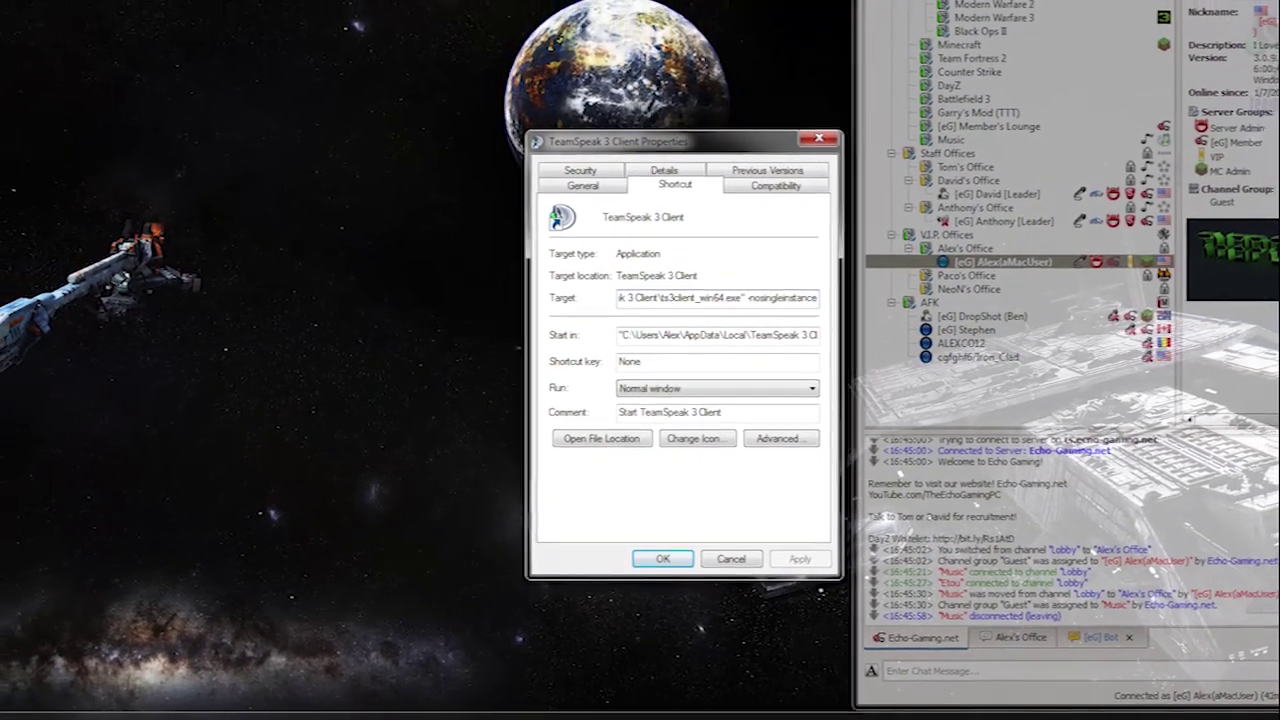
{"action": "left_click", "coordinate": [660, 536]}
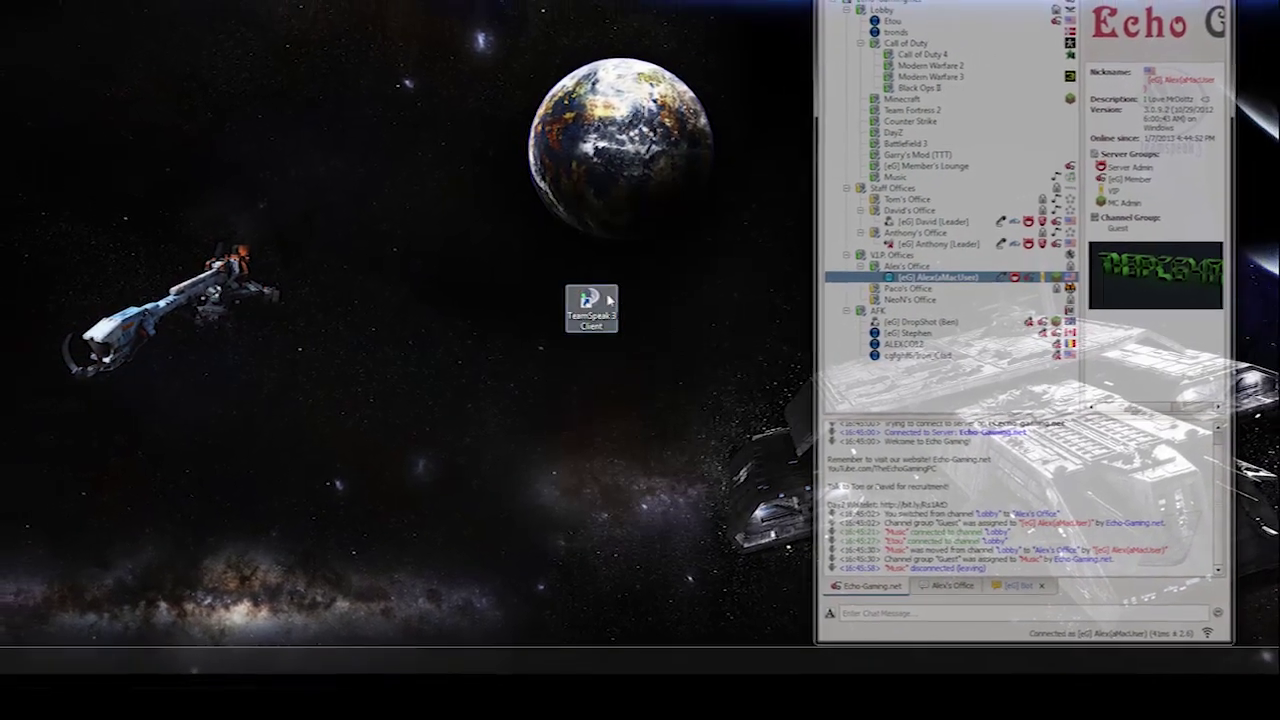
Launch a second TeamSpeak 3 client from the desktop shortcut and open its options.
{"action": "double_click", "coordinate": [593, 305]}
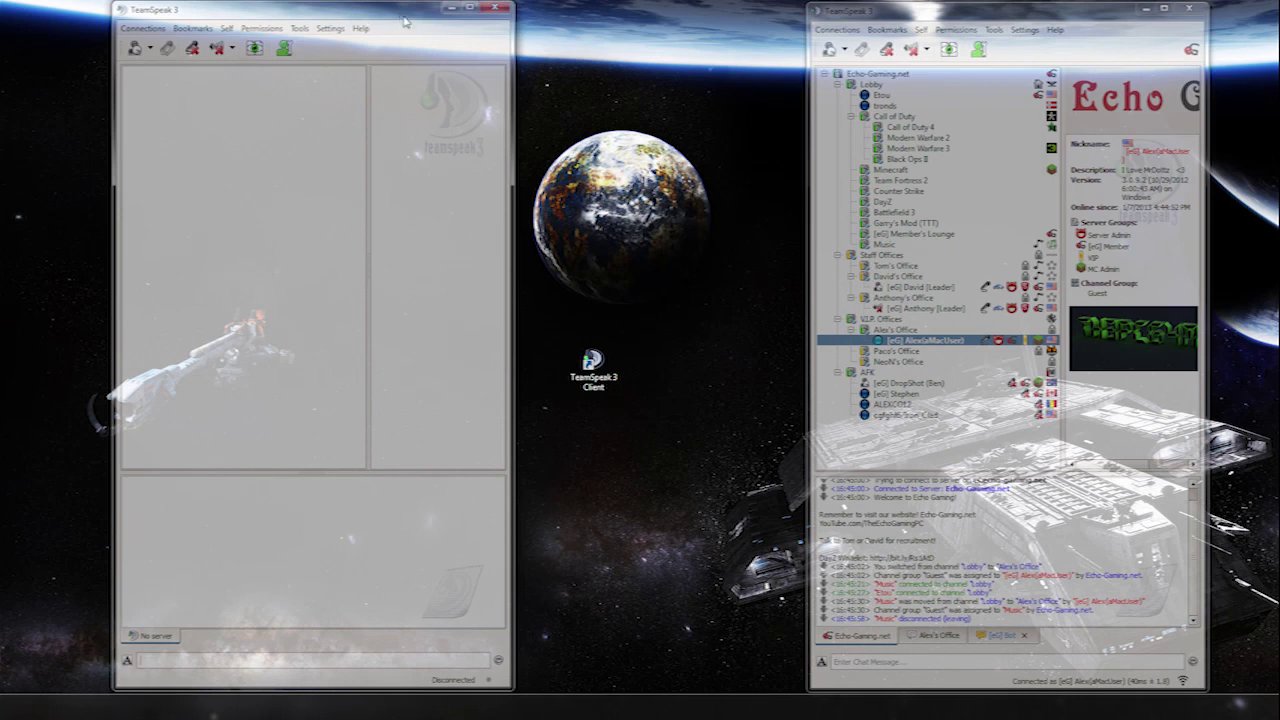
{"action": "left_click_drag", "start_coordinate": [405, 20], "coordinate": [459, 13]}
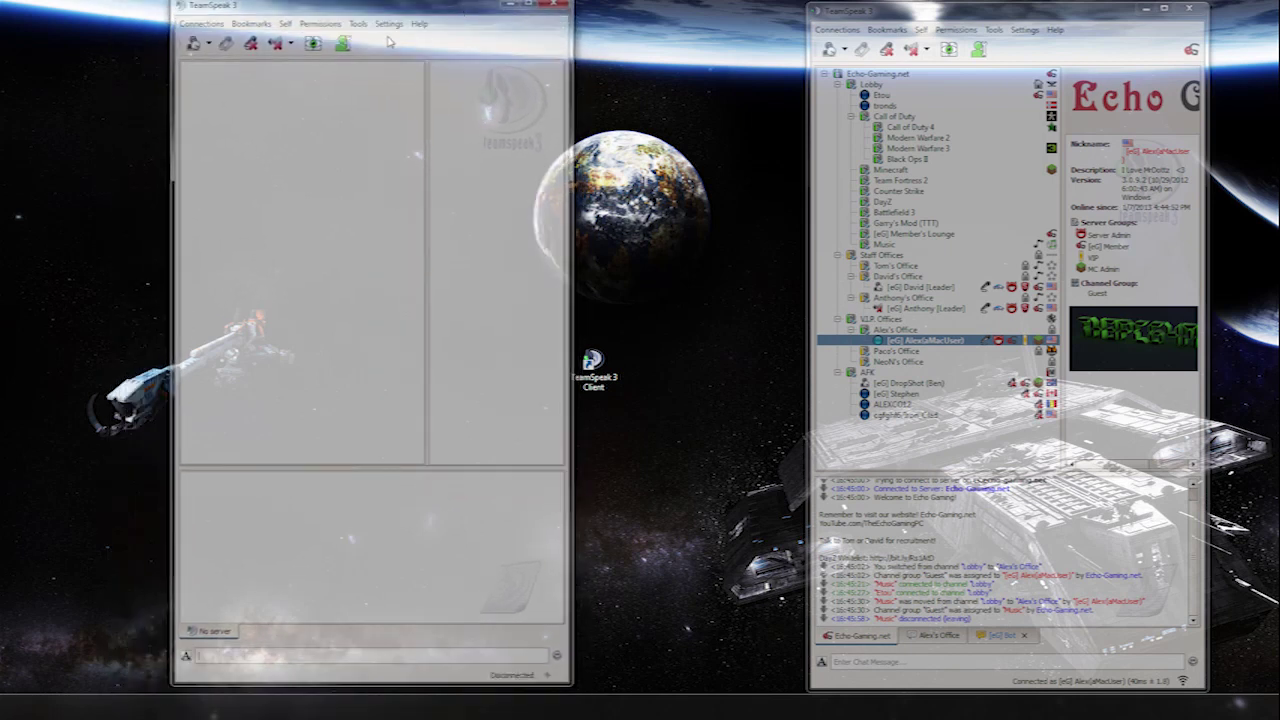
{"action": "left_click", "coordinate": [389, 23]}
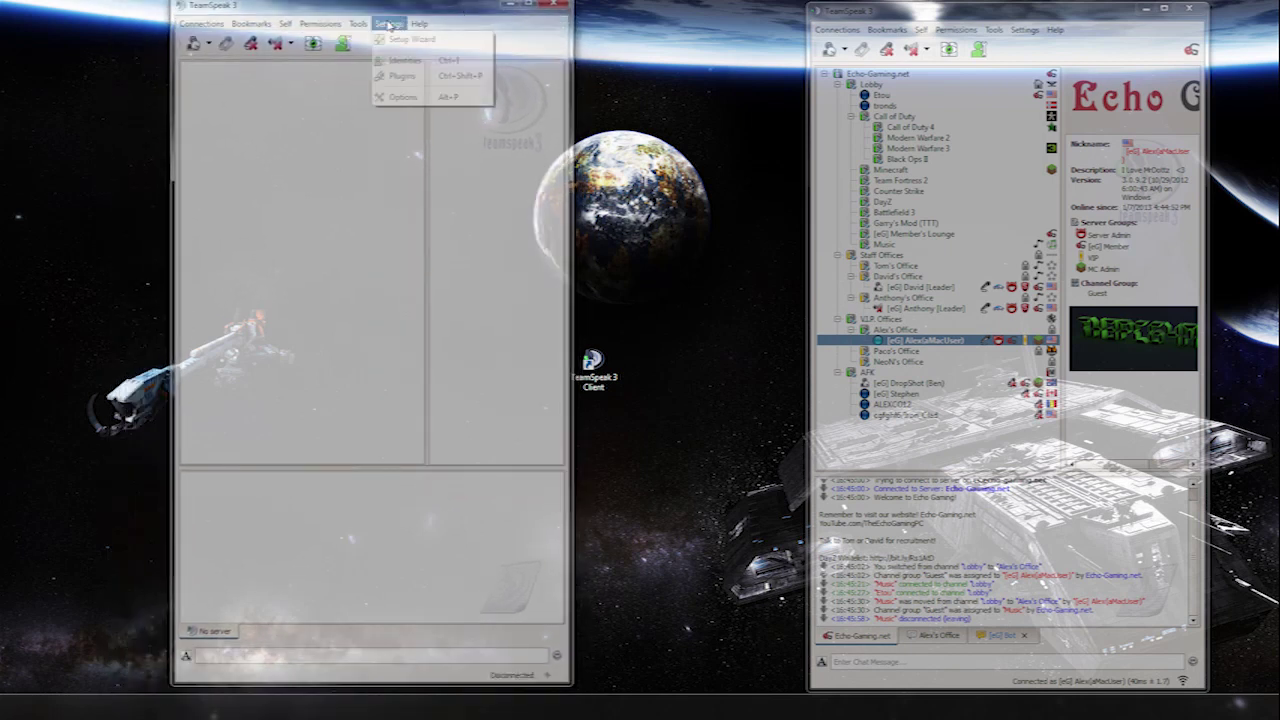
{"action": "left_click", "coordinate": [405, 97]}
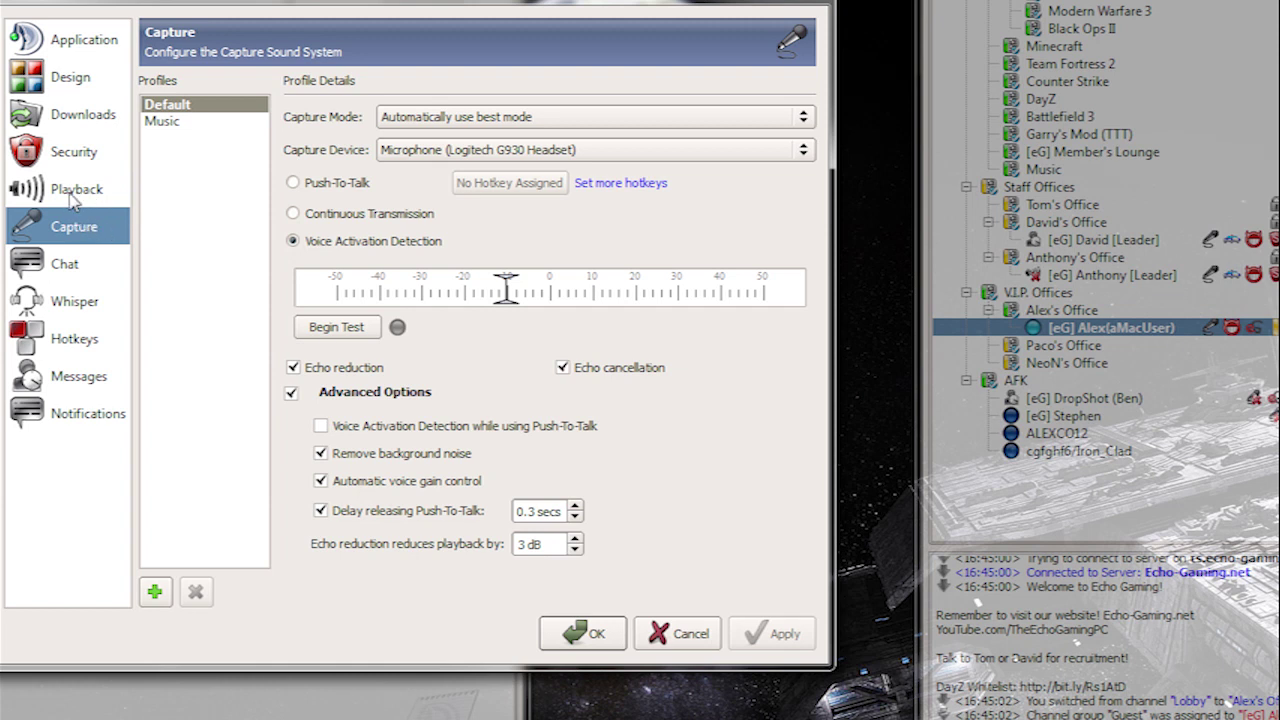
Create a playback profile named MusicBotTutorial using the default settings.
{"action": "left_click", "coordinate": [79, 195]}
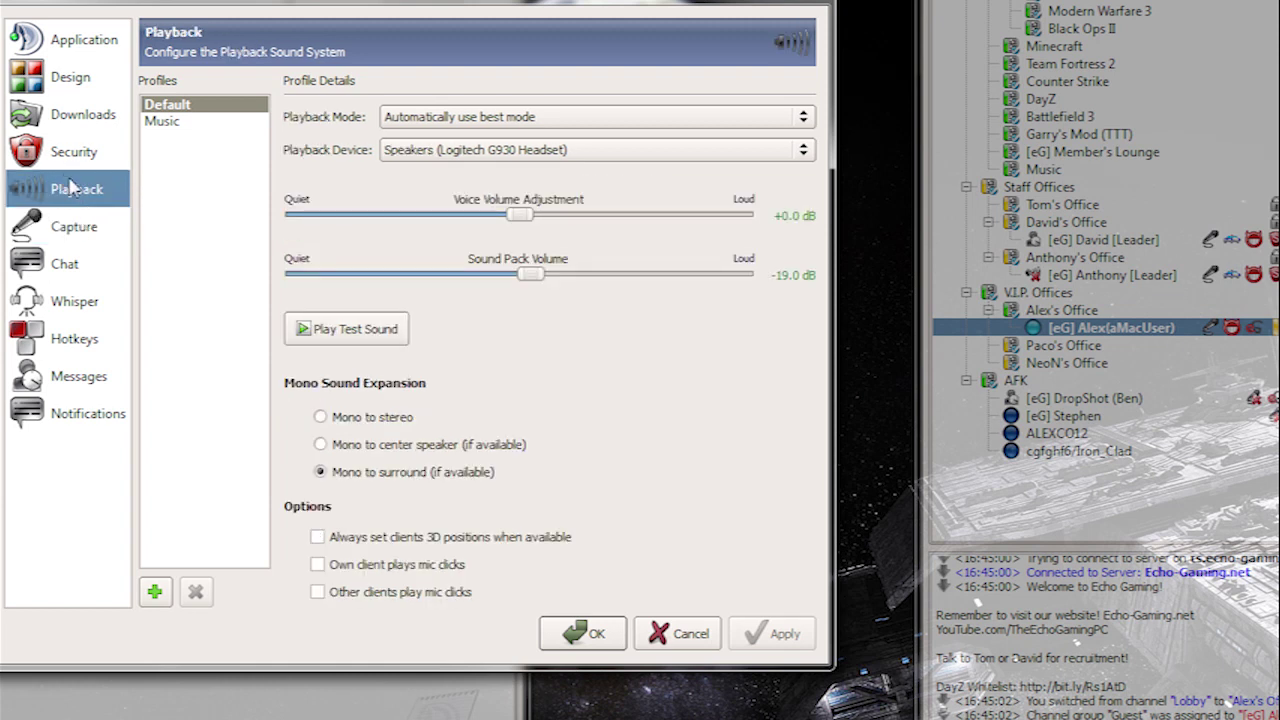
{"action": "left_click", "coordinate": [155, 592]}
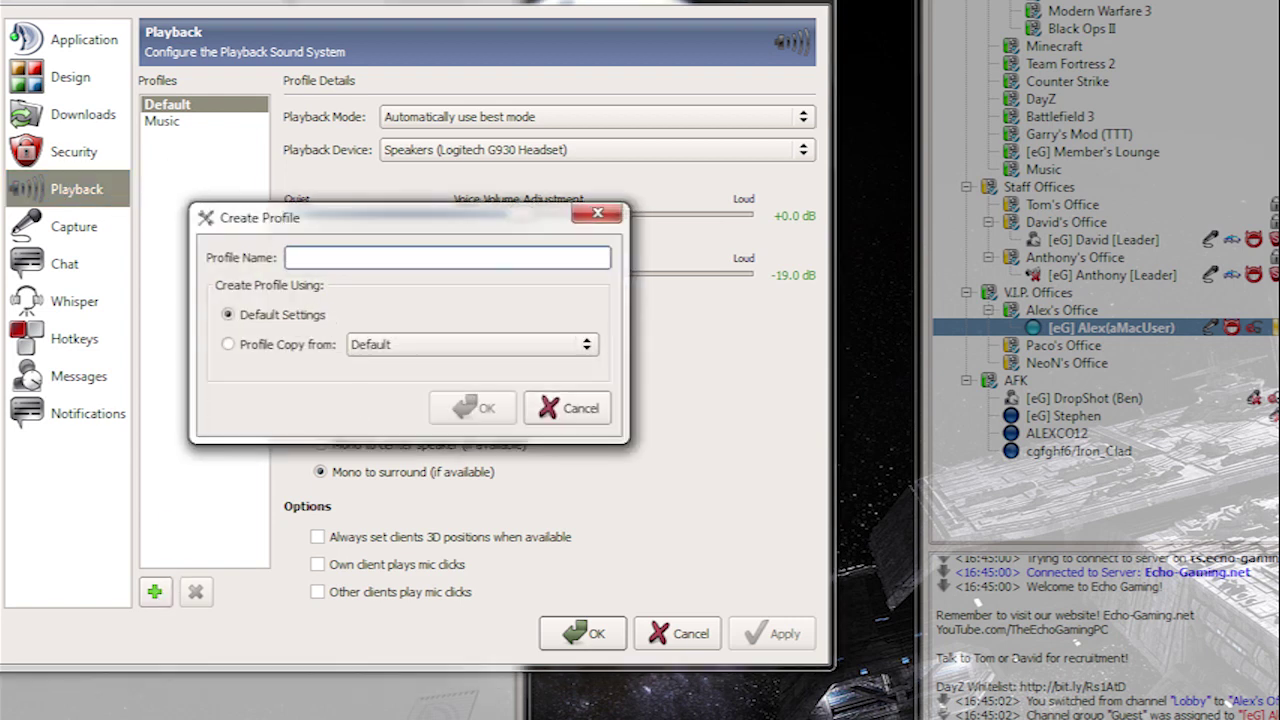
{"action": "type", "text": "MusicBotTutorial"}
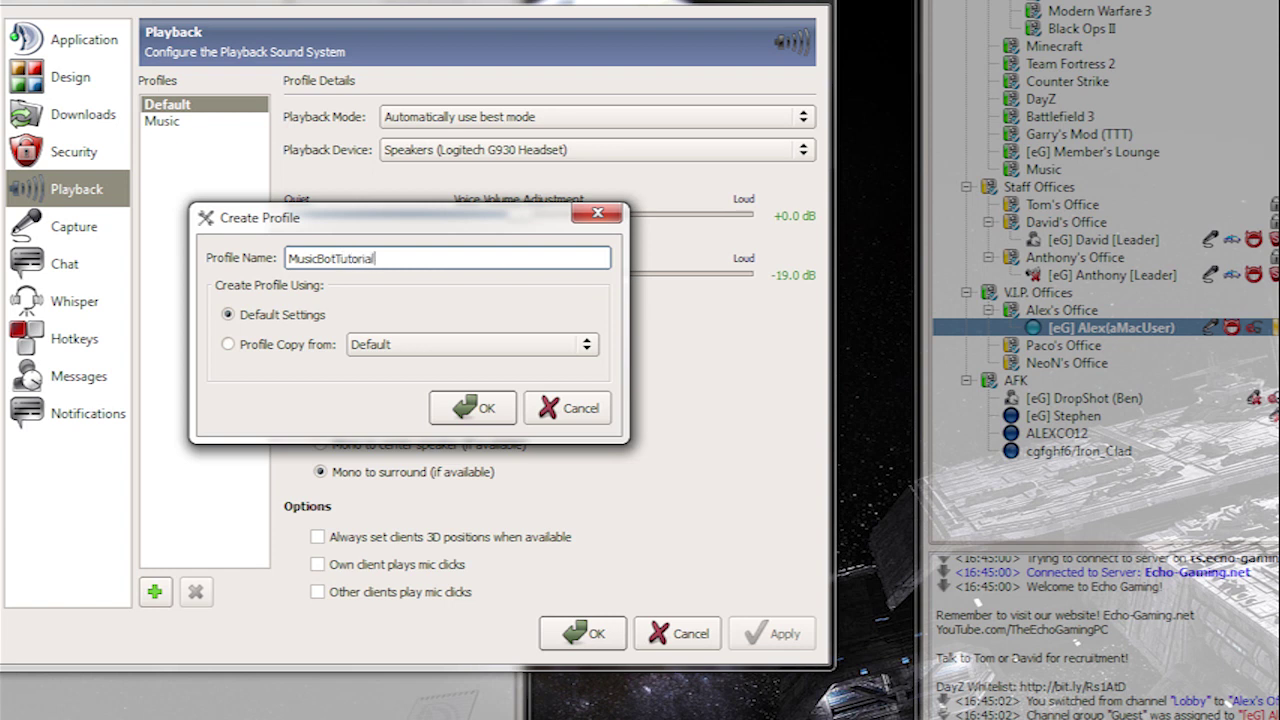
{"action": "left_click", "coordinate": [486, 409]}
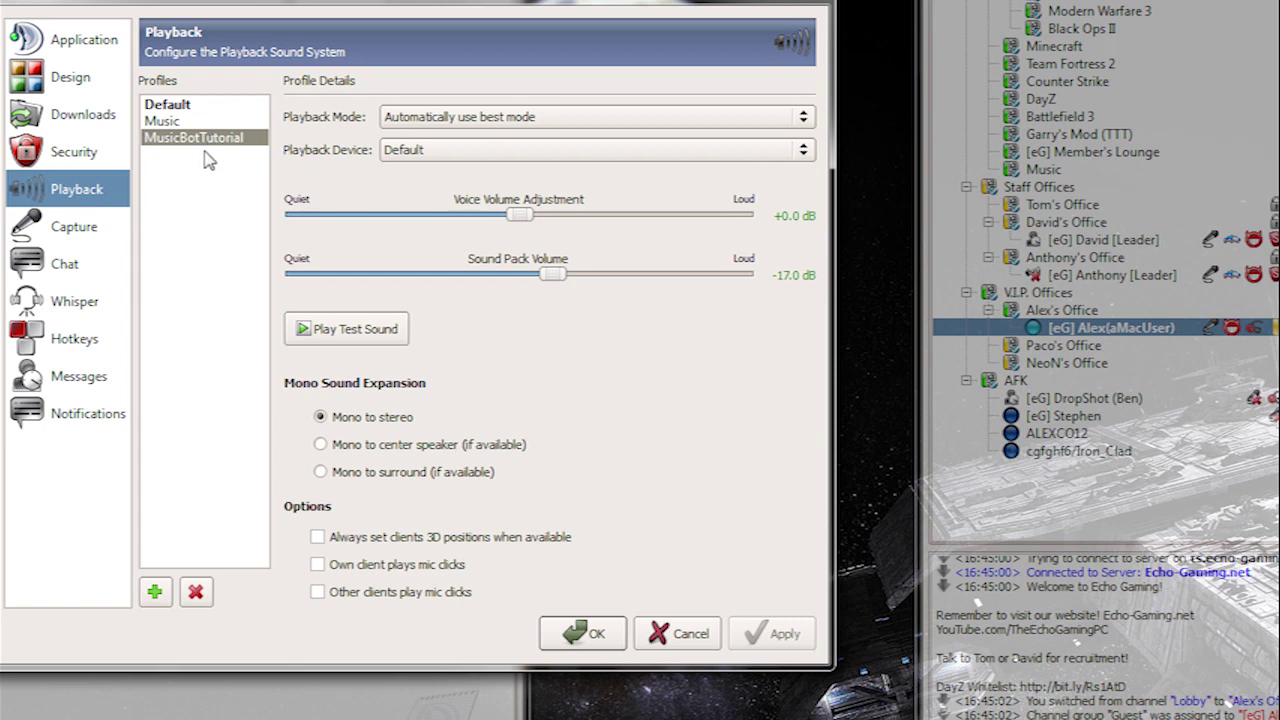
Keep the MusicBotTutorial playback profile on "Automatically use best mode" with the Default playback device.
{"action": "left_click", "coordinate": [462, 119]}
{"action": "left_click", "coordinate": [466, 119]}
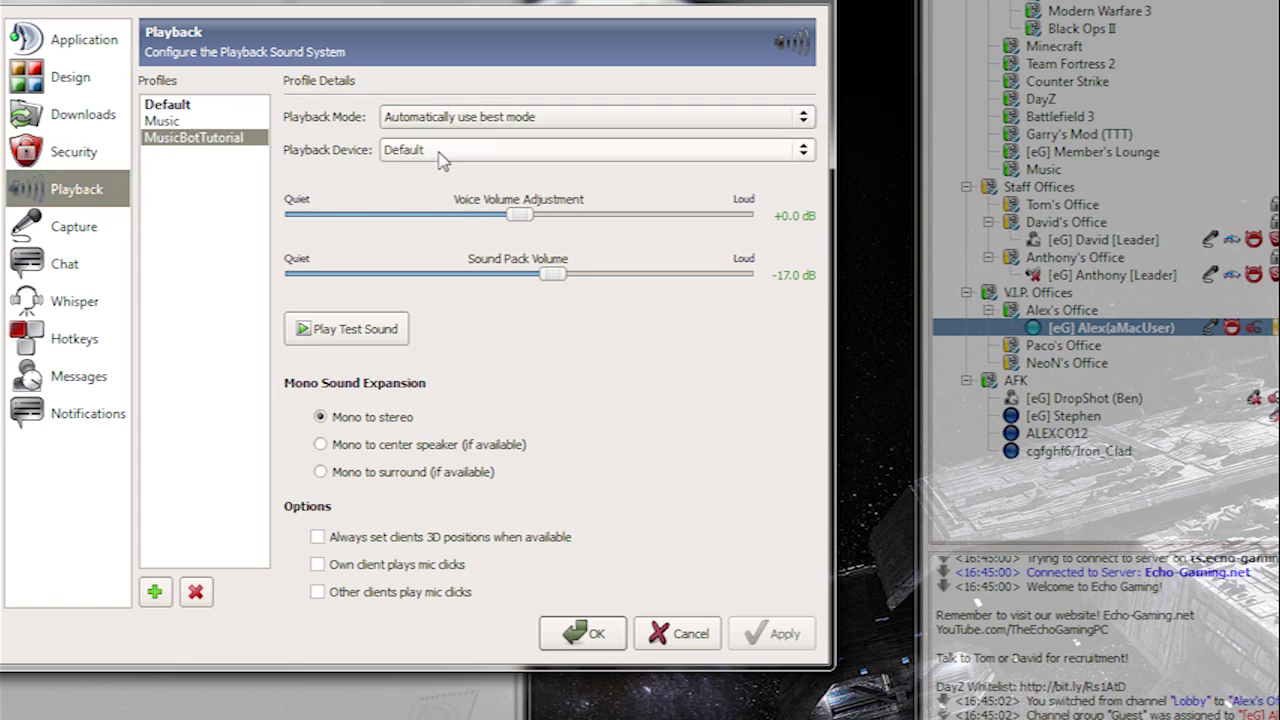
{"action": "left_click", "coordinate": [438, 151]}
{"action": "left_click", "coordinate": [448, 152]}
Lower both the voice volume adjustment and the sound pack volume of the MusicBotTutorial playback profile to -40.0 dB.
{"action": "left_click", "coordinate": [202, 122]}
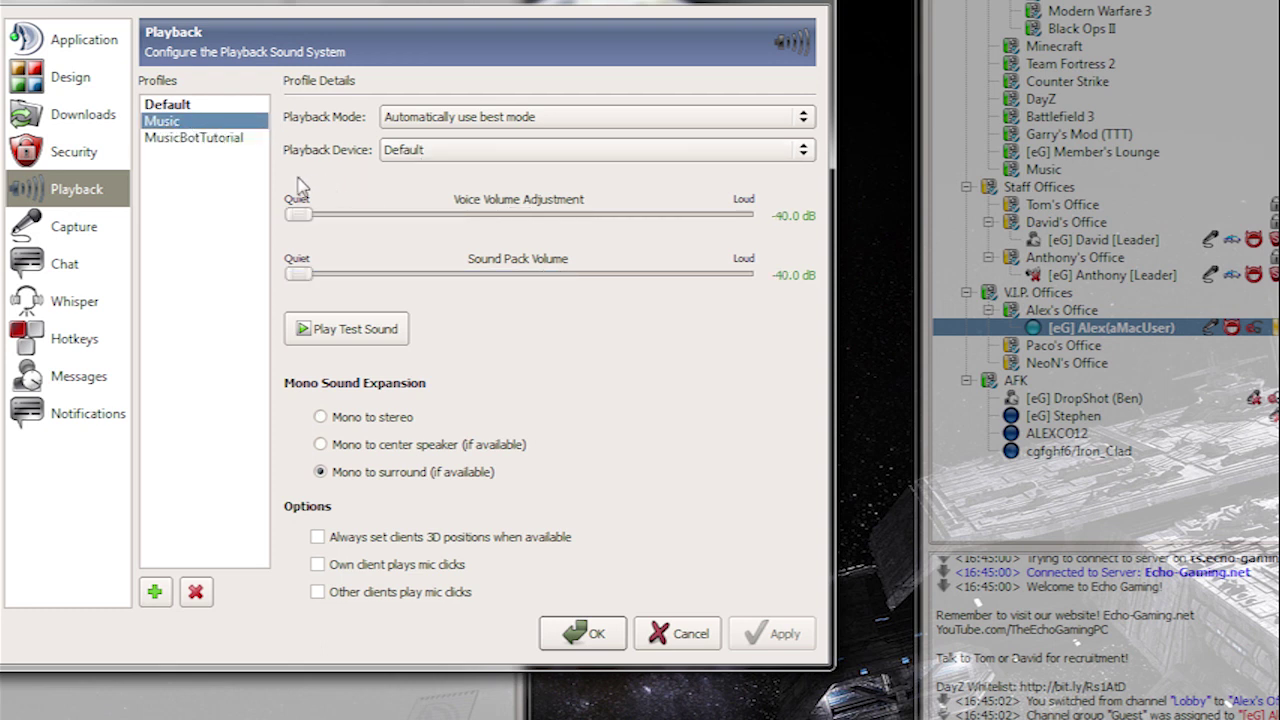
{"action": "left_click", "coordinate": [220, 138]}
{"action": "left_click_drag", "start_coordinate": [503, 224], "coordinate": [289, 214]}
{"action": "left_click", "coordinate": [527, 289]}
{"action": "left_click_drag", "start_coordinate": [527, 289], "coordinate": [289, 274]}
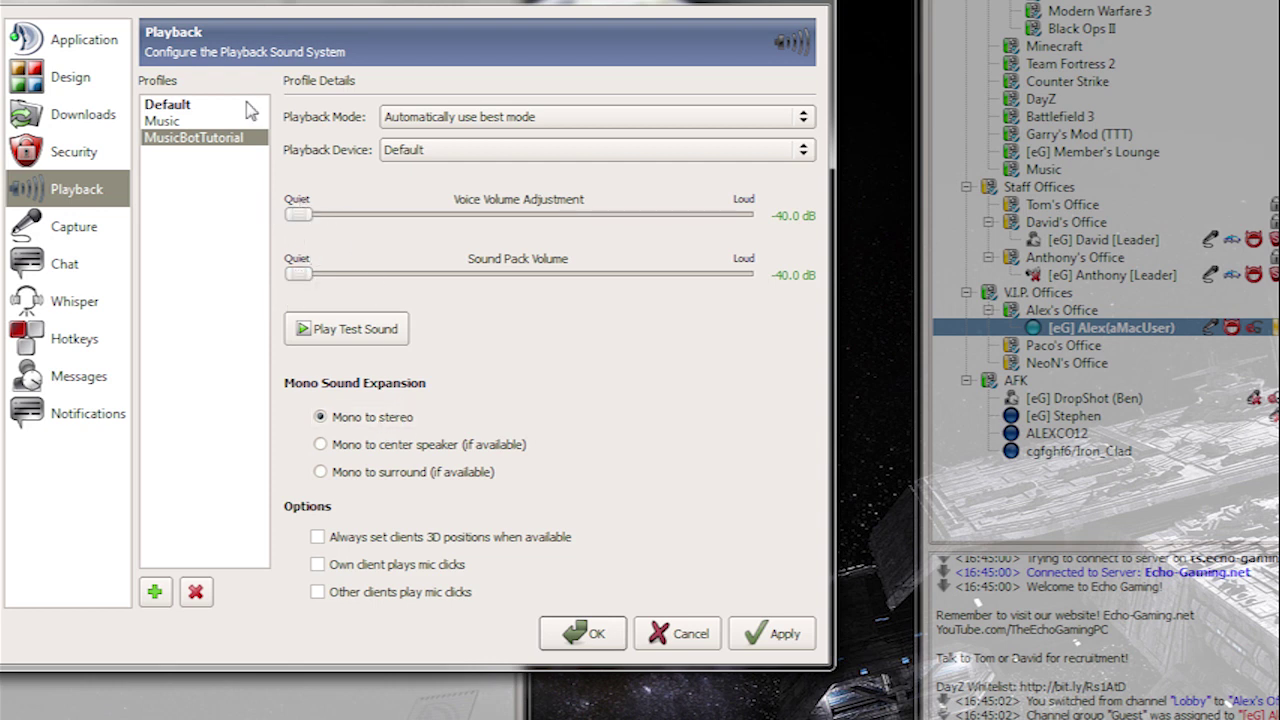
Create a capture profile named MusicBotTutorial using the default settings.
{"action": "left_click", "coordinate": [60, 232]}
{"action": "left_click", "coordinate": [519, 358]}
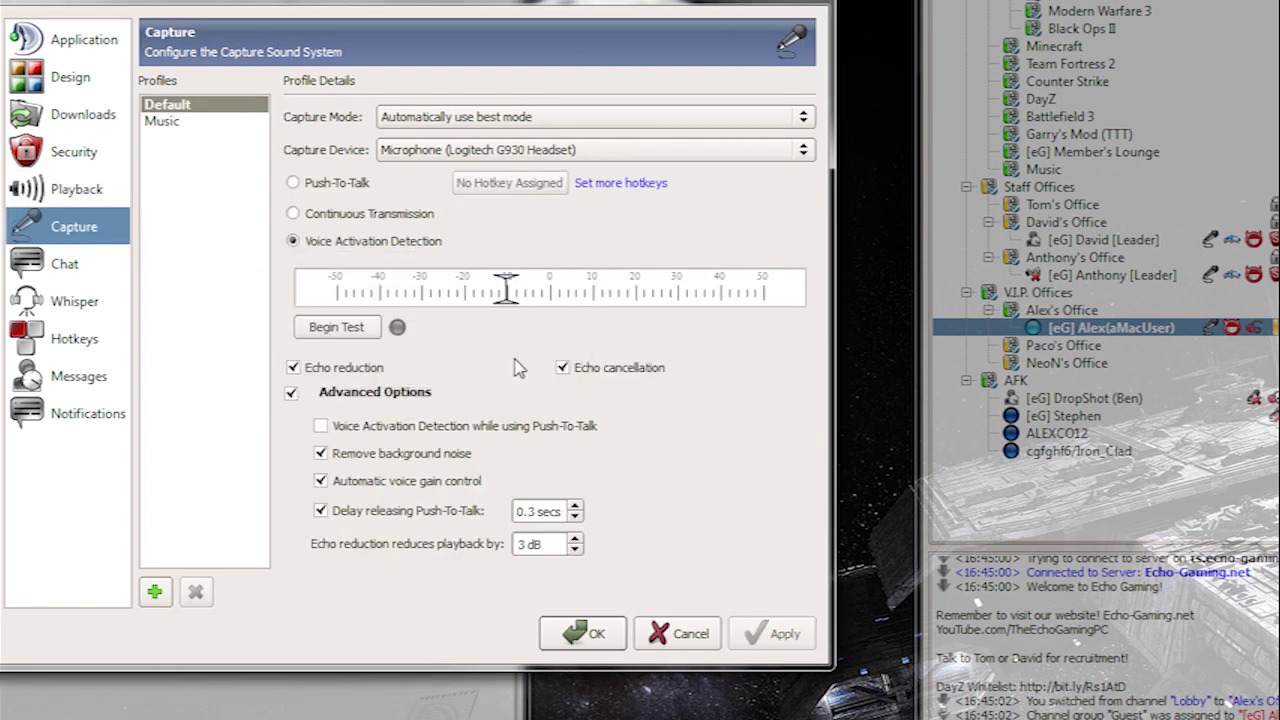
{"action": "left_click", "coordinate": [157, 593]}
{"action": "type", "text": "Musi"}
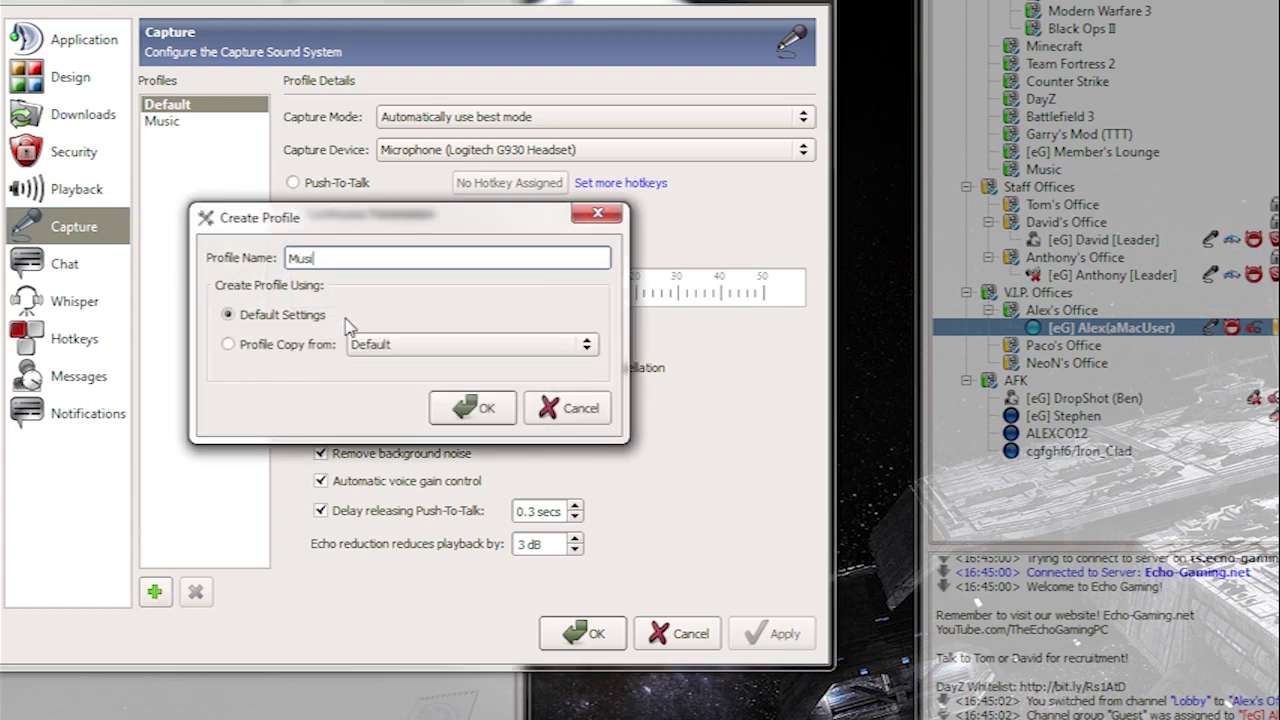
{"action": "type", "text": "cBotTutorial"}
{"action": "left_click", "coordinate": [490, 408]}
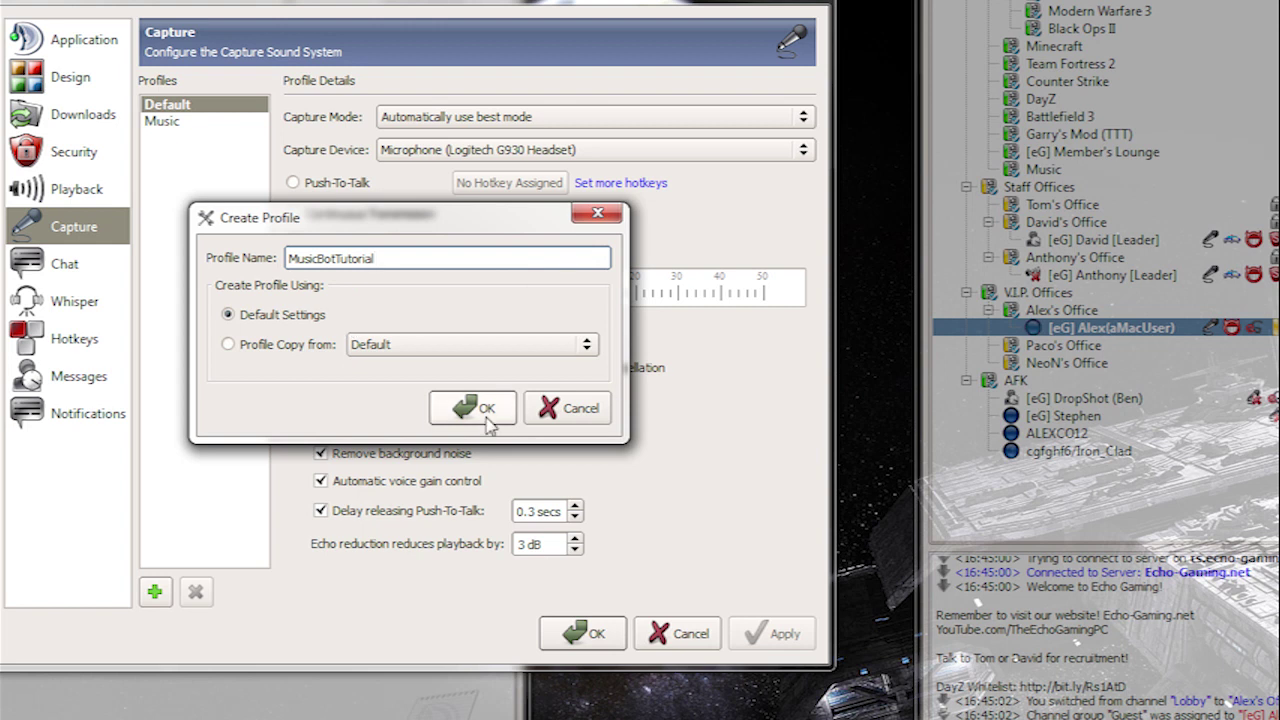
Keep the MusicBotTutorial capture mode on "Automatically use best mode" and set its capture device to Line 1 (Virtual Audio Cable).
{"action": "left_click", "coordinate": [460, 118]}
{"action": "left_click", "coordinate": [460, 118]}
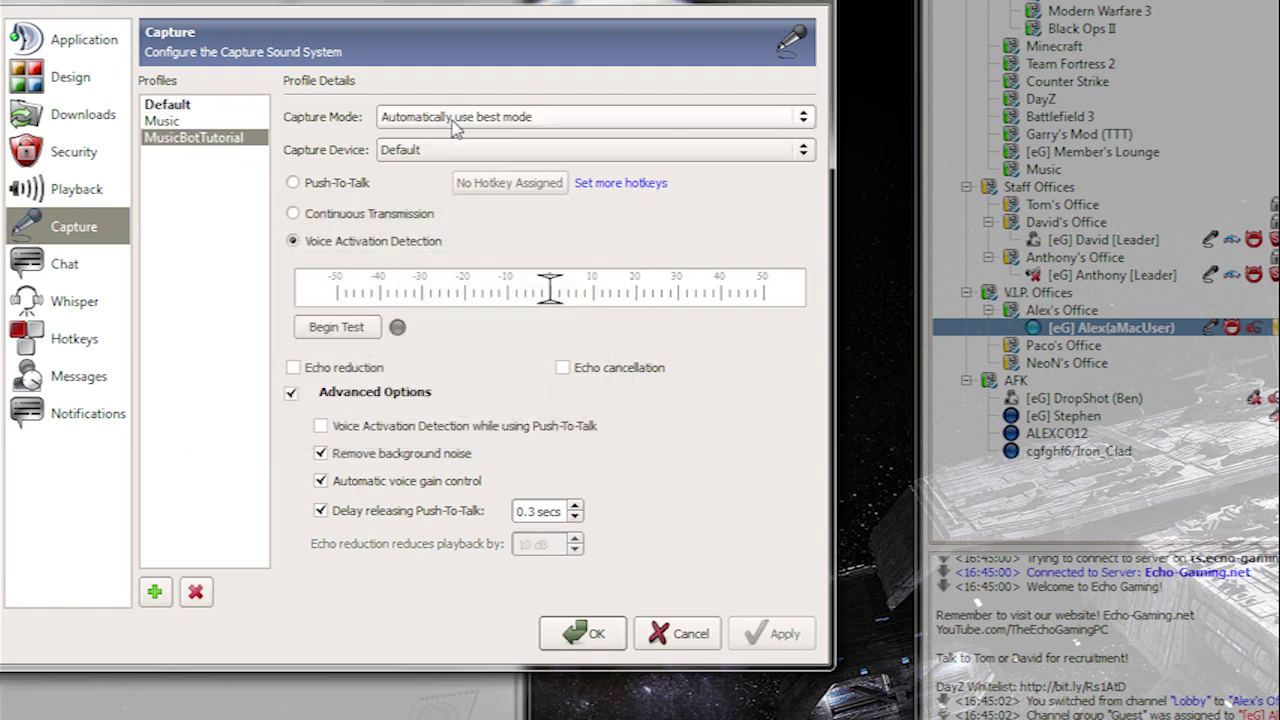
{"action": "left_click", "coordinate": [405, 153]}
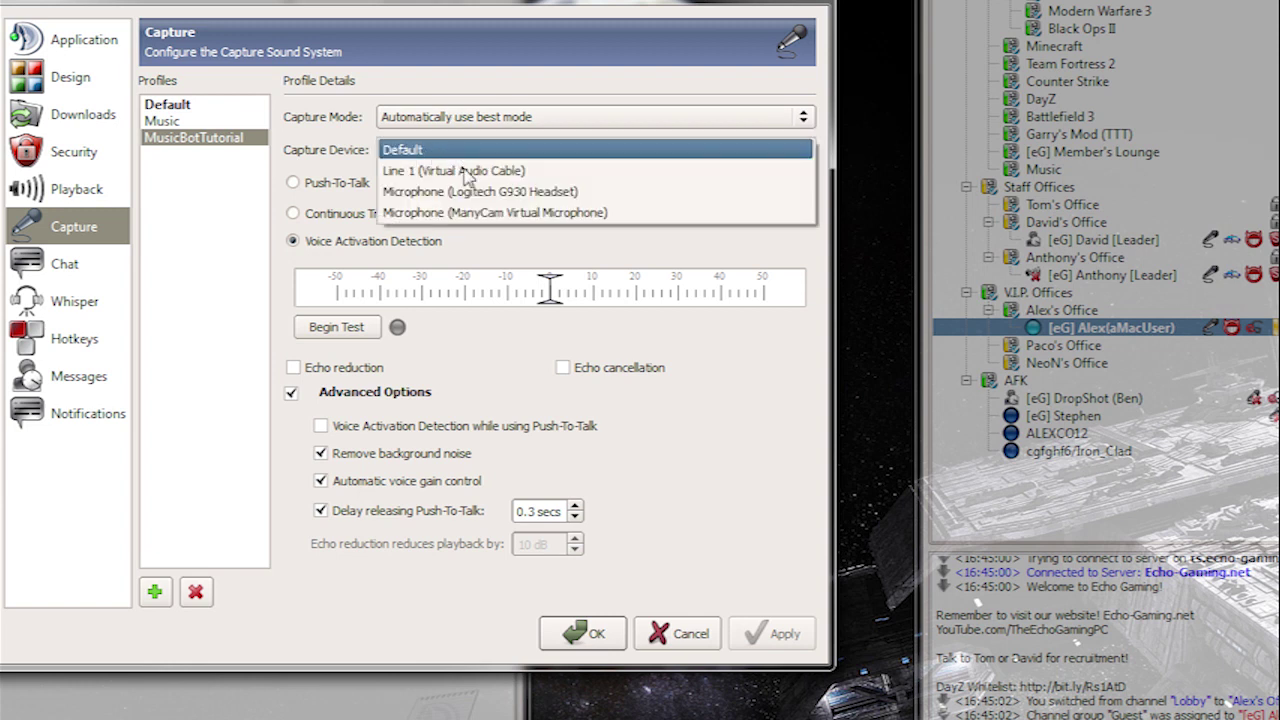
{"action": "left_click", "coordinate": [467, 170]}
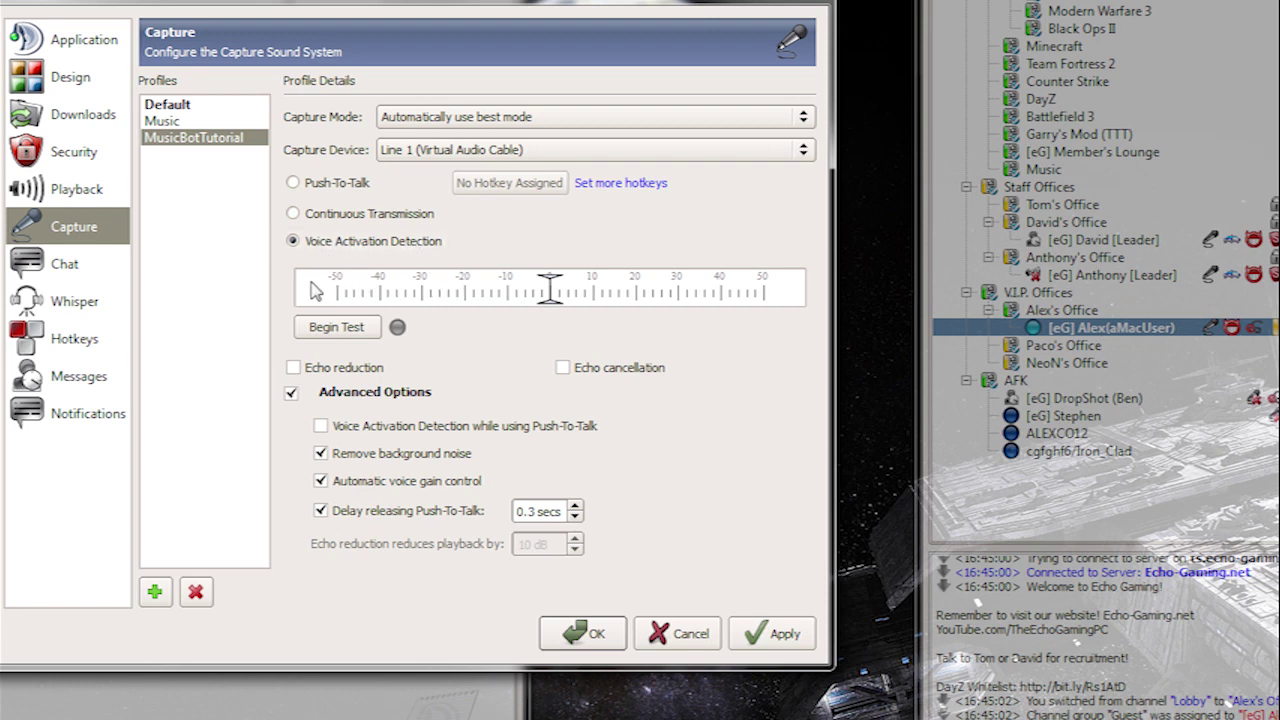
Lower the capture profile's voice activation threshold to about -50, enable echo reduction and echo cancellation, and save the options.
{"action": "left_click_drag", "start_coordinate": [555, 297], "coordinate": [342, 294]}
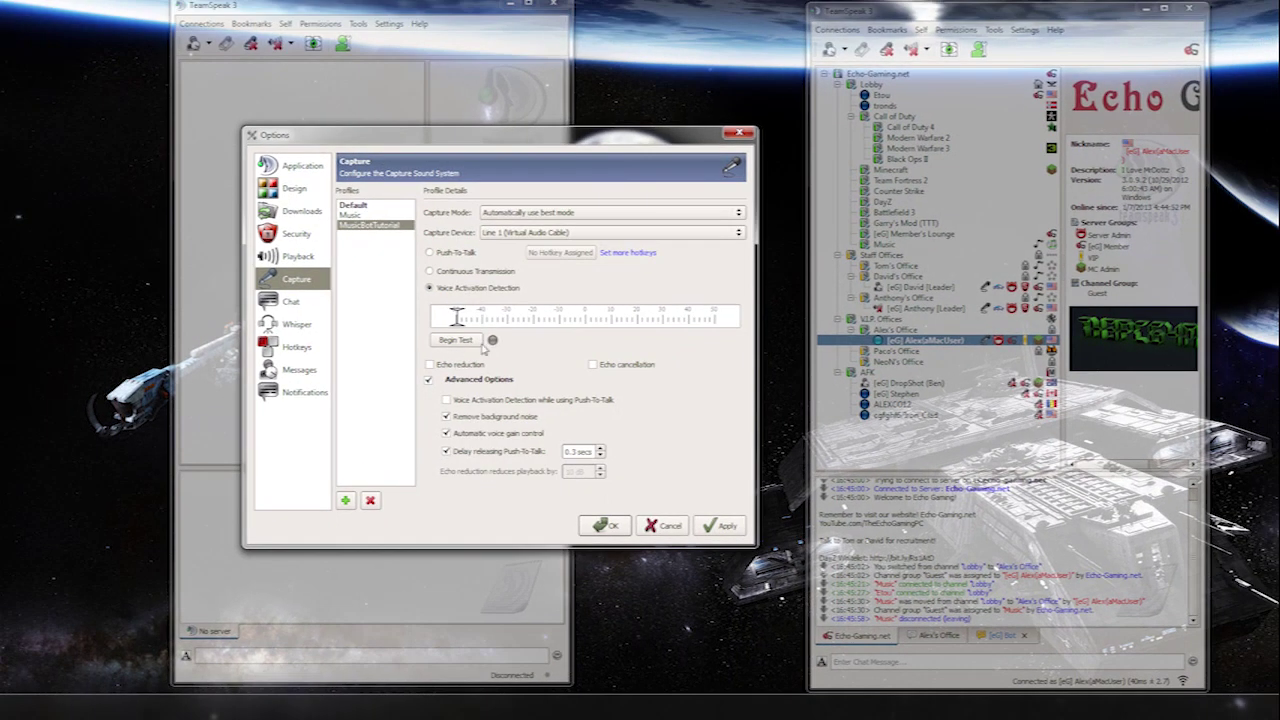
{"action": "left_click", "coordinate": [430, 365]}
{"action": "left_click", "coordinate": [593, 365]}
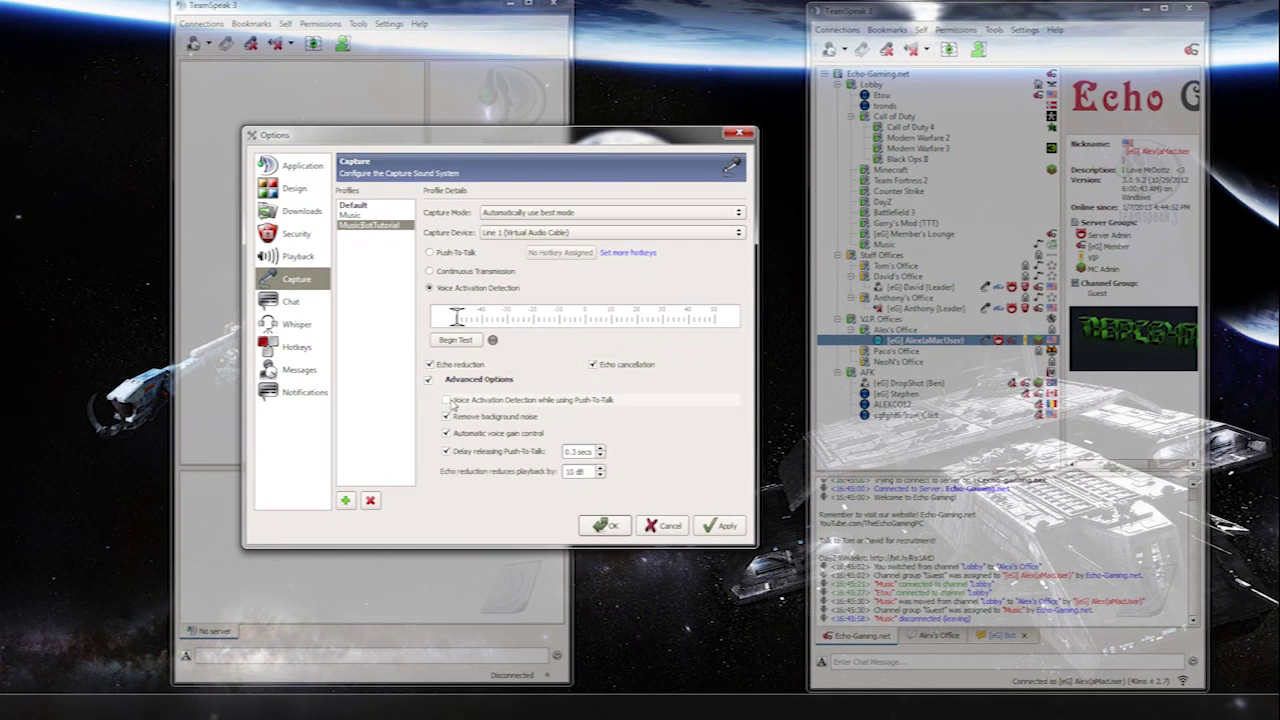
{"action": "left_click", "coordinate": [722, 526]}
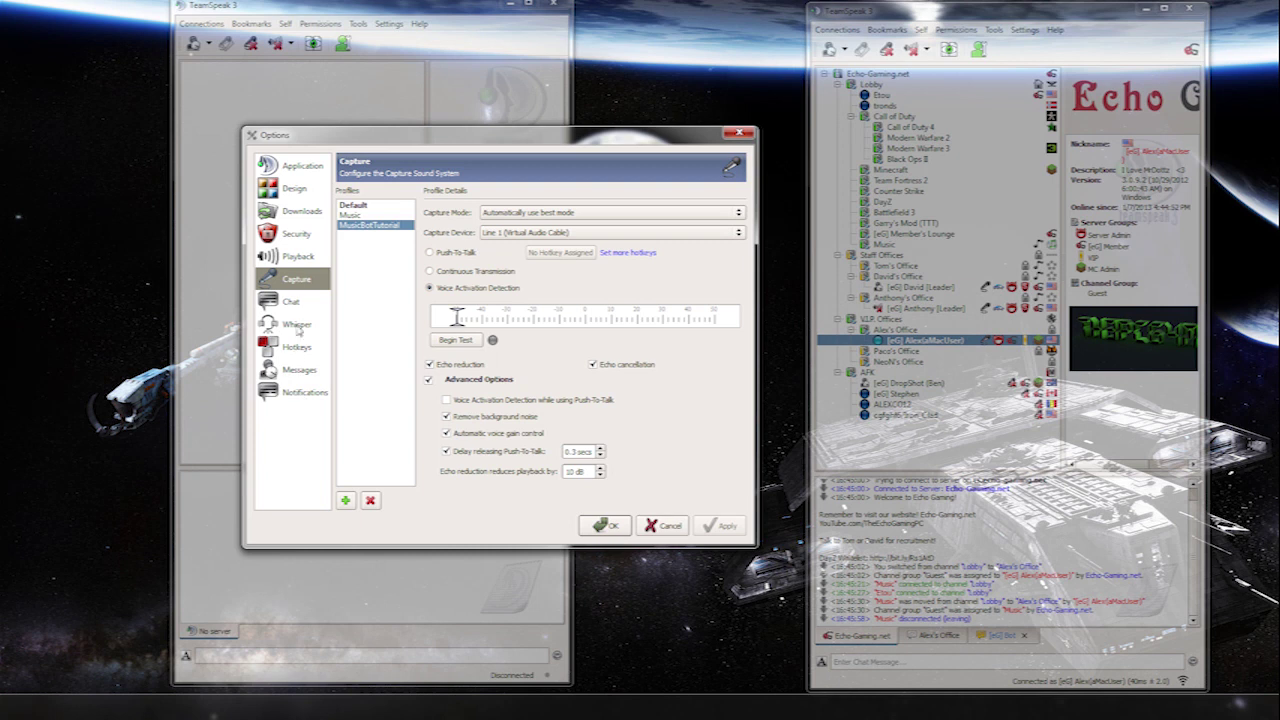
{"action": "left_click", "coordinate": [302, 168]}
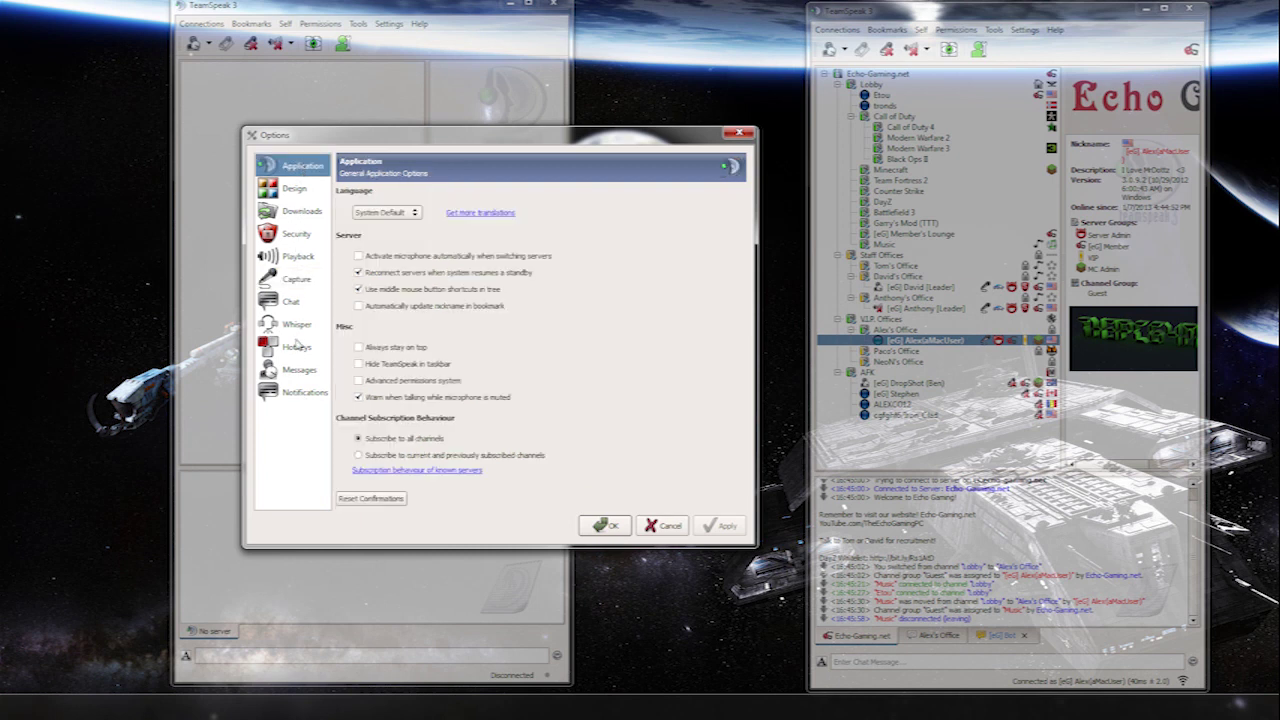
{"action": "left_click", "coordinate": [605, 525]}
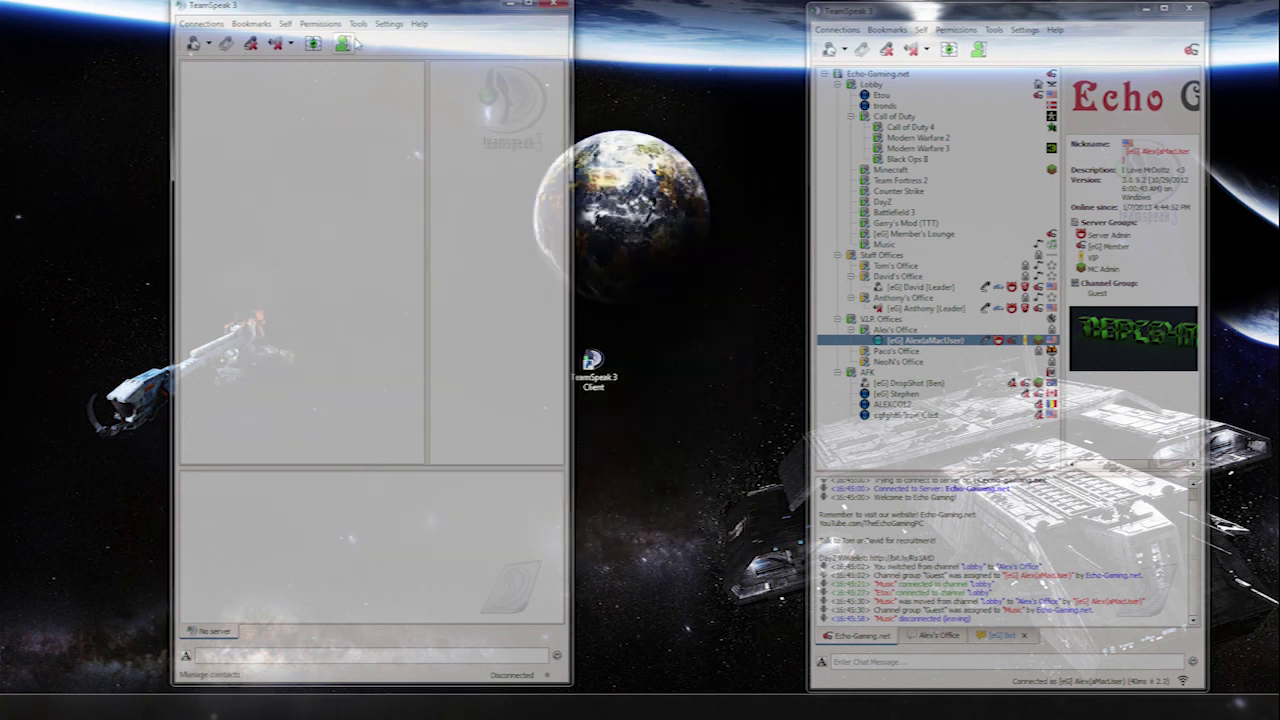
Add a new identity in the identities manager and set its nickname to MusicBot.
{"action": "left_click", "coordinate": [387, 23]}
{"action": "left_click", "coordinate": [405, 60]}
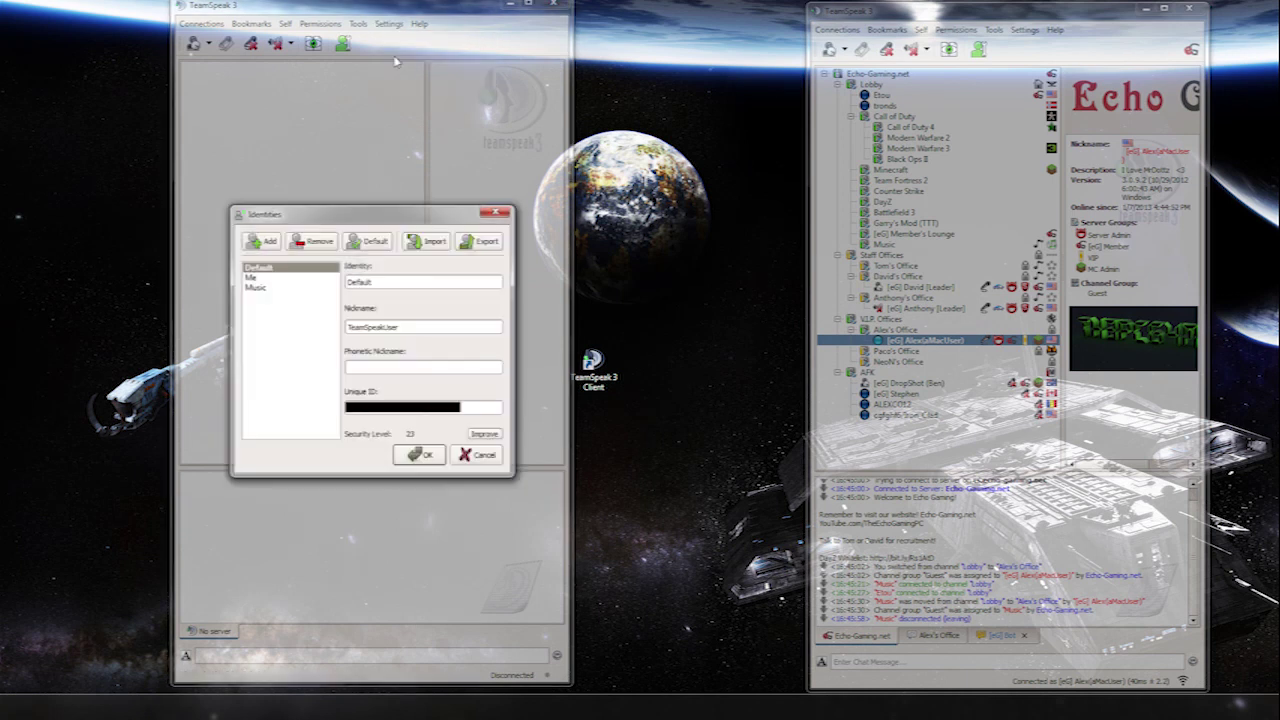
{"action": "left_click", "coordinate": [258, 288]}
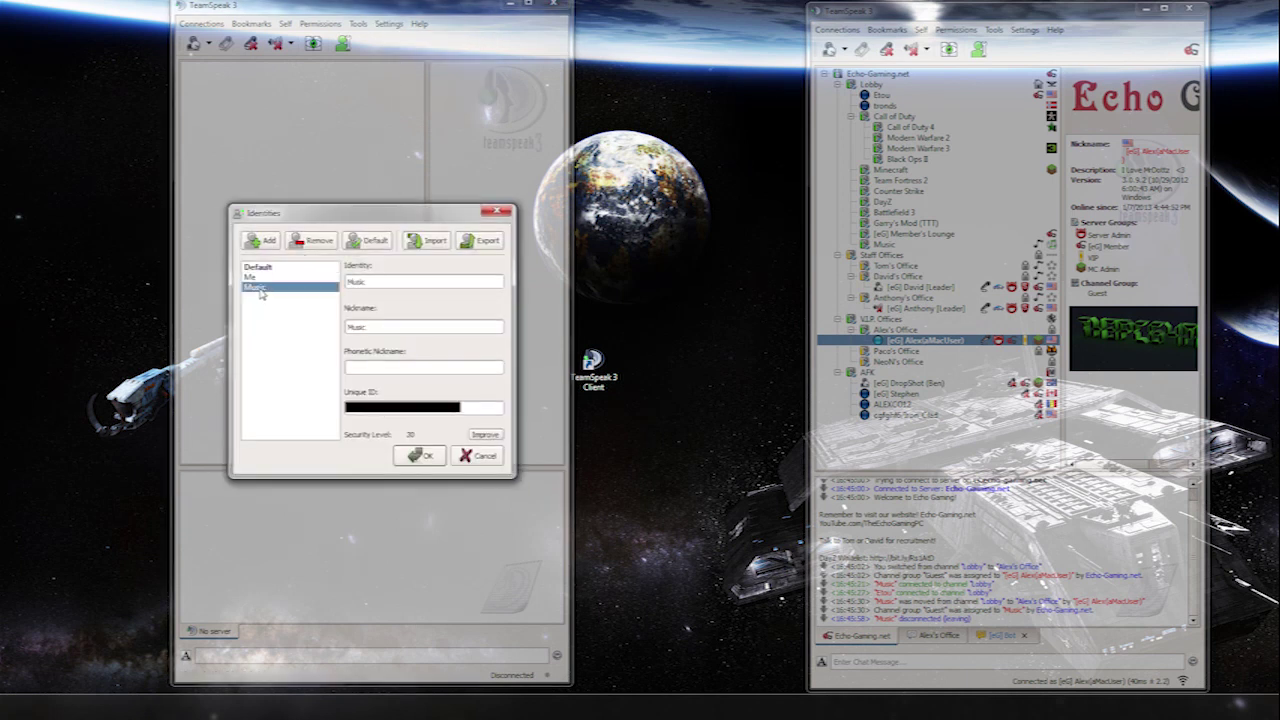
{"action": "left_click", "coordinate": [262, 241]}
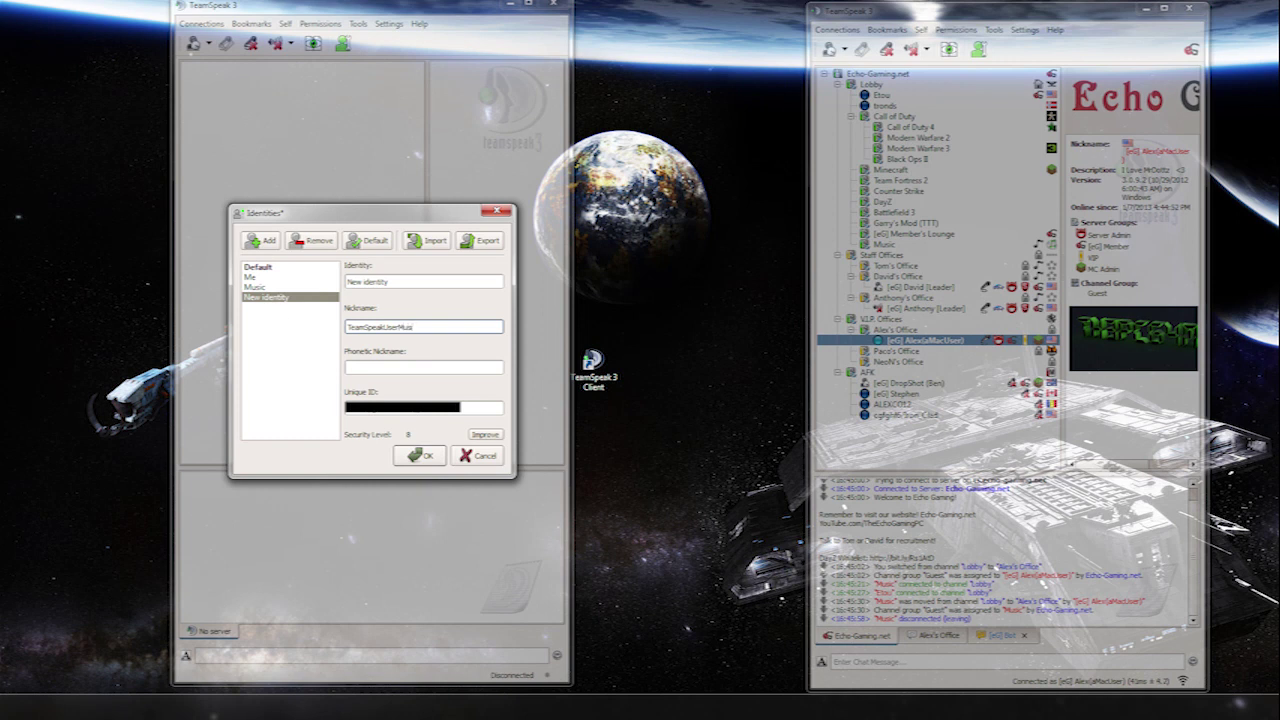
{"action": "key", "text": "BackSpace"}
{"action": "key", "text": "BackSpace"}
{"action": "key", "text": "BackSpace"}
{"action": "key", "text": "BackSpace"}
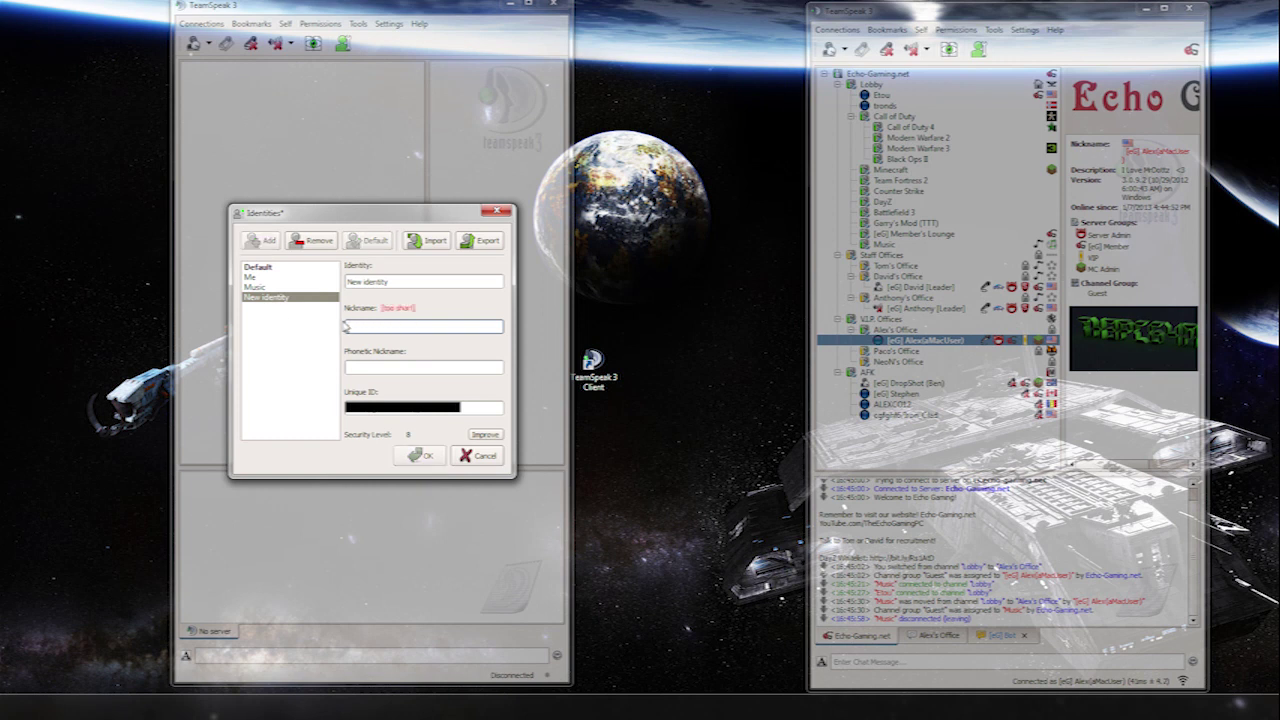
{"action": "type", "text": "MusicBot"}
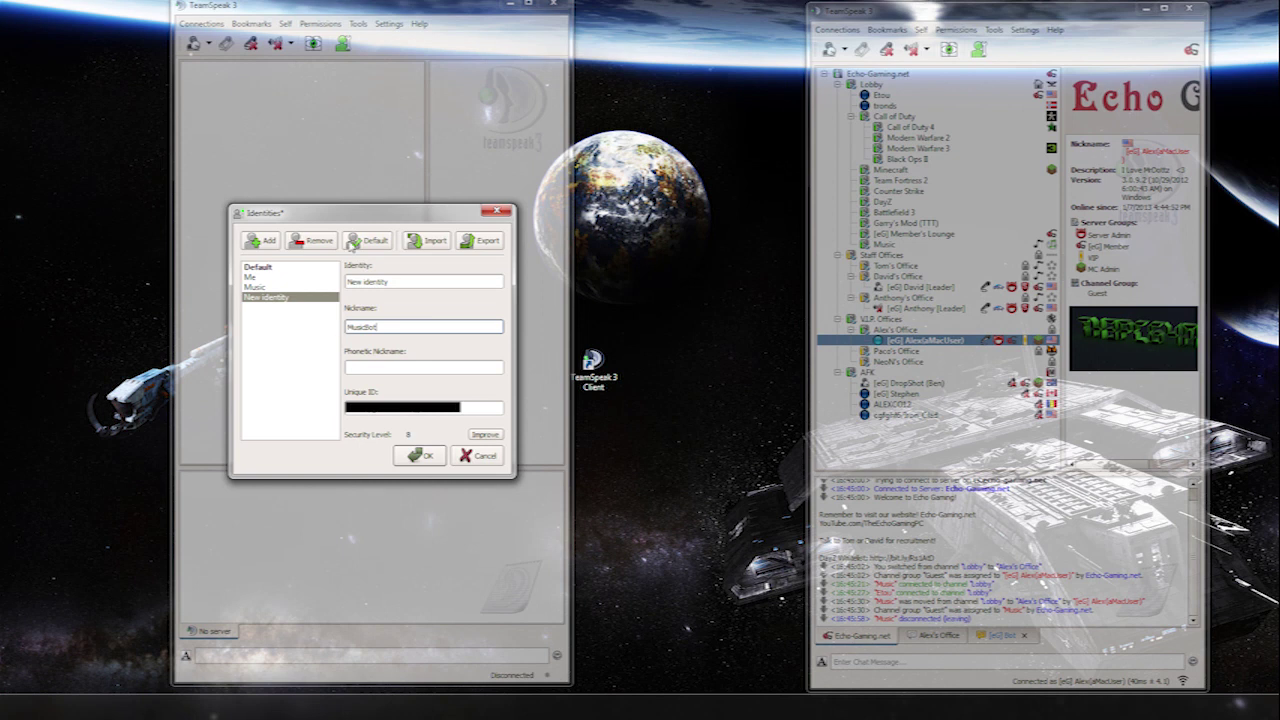
Name the new identity MusicBotTutorial and save the identities.
{"action": "key", "text": "shift+Tab"}
{"action": "type", "text": "M"}
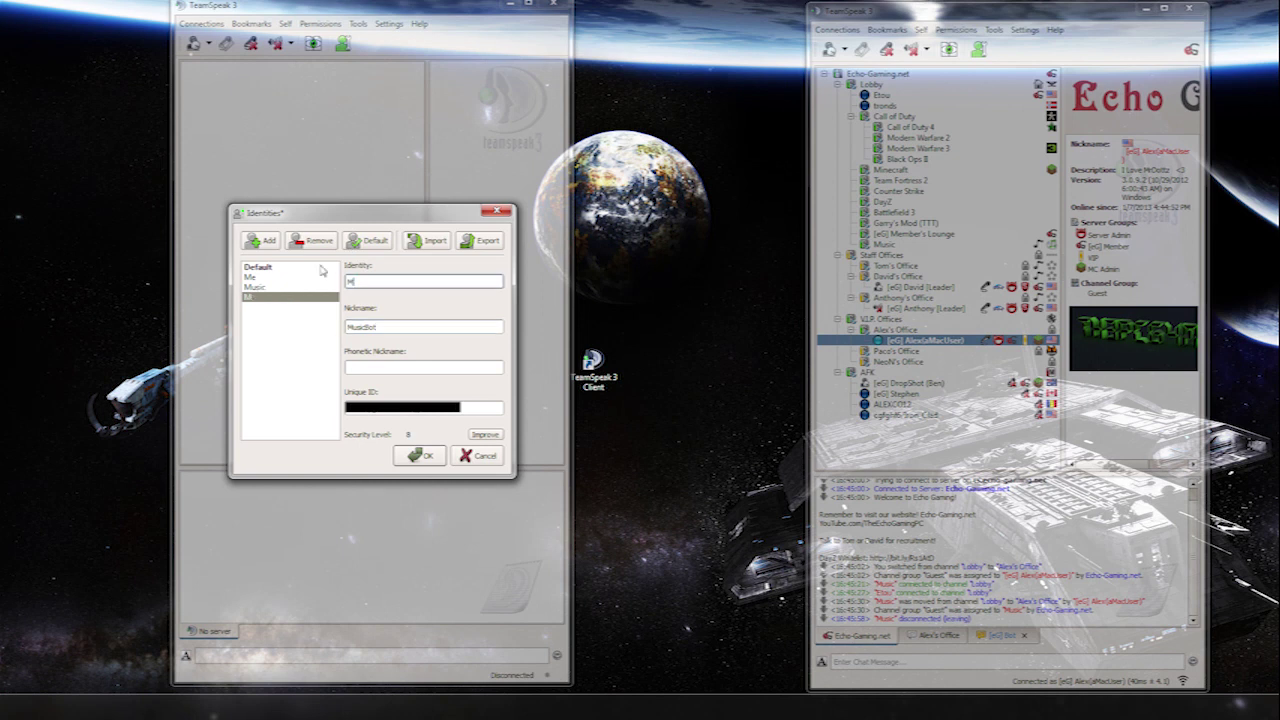
{"action": "type", "text": "usicBotTutorial"}
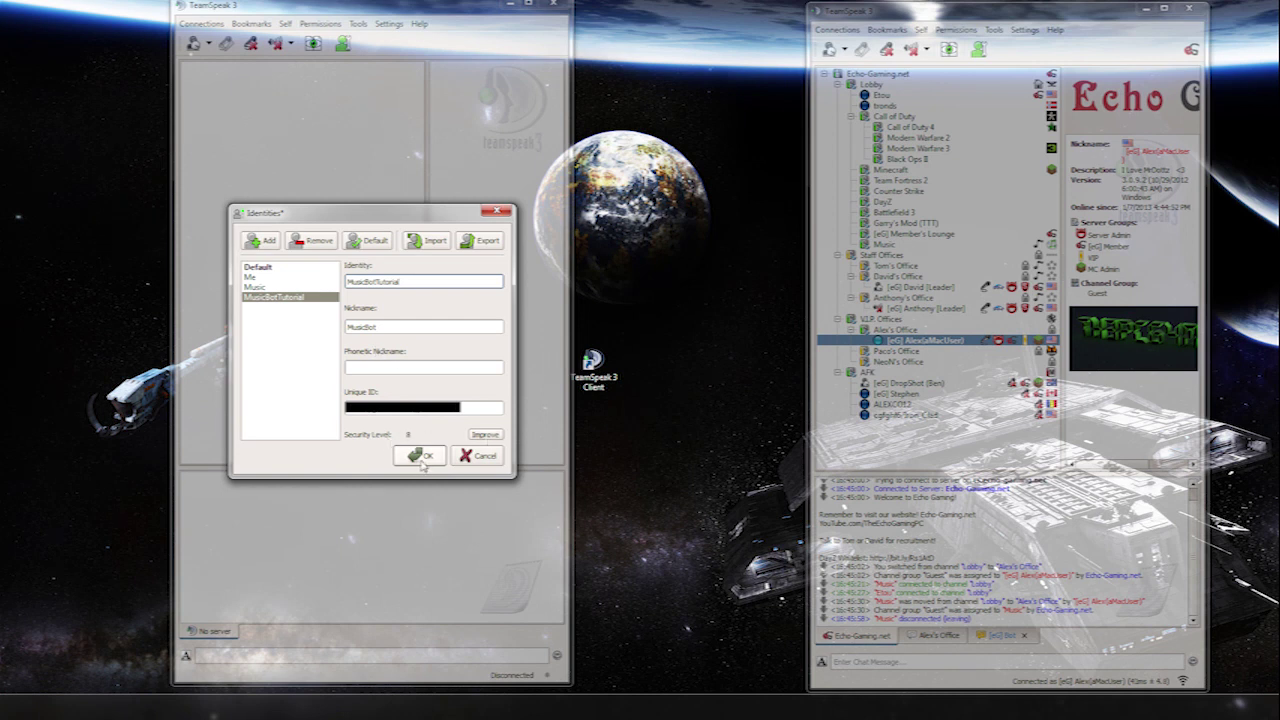
{"action": "left_click", "coordinate": [261, 288]}
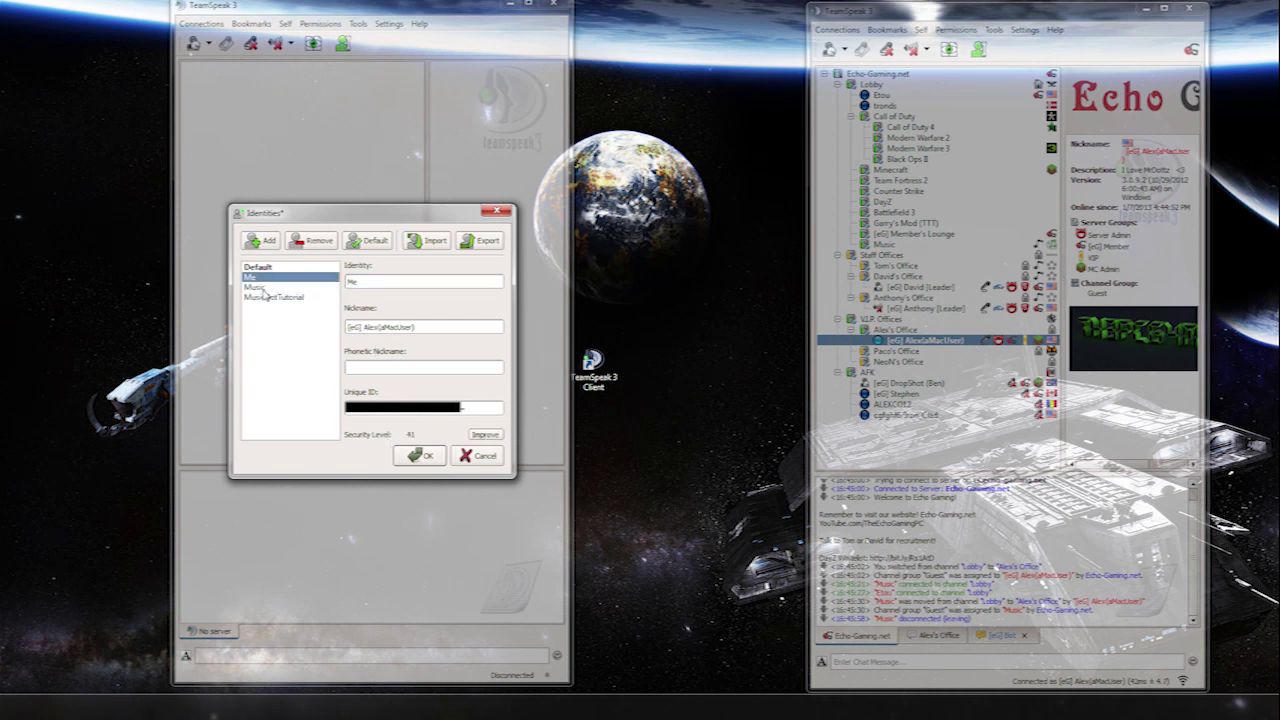
{"action": "left_click", "coordinate": [270, 297]}
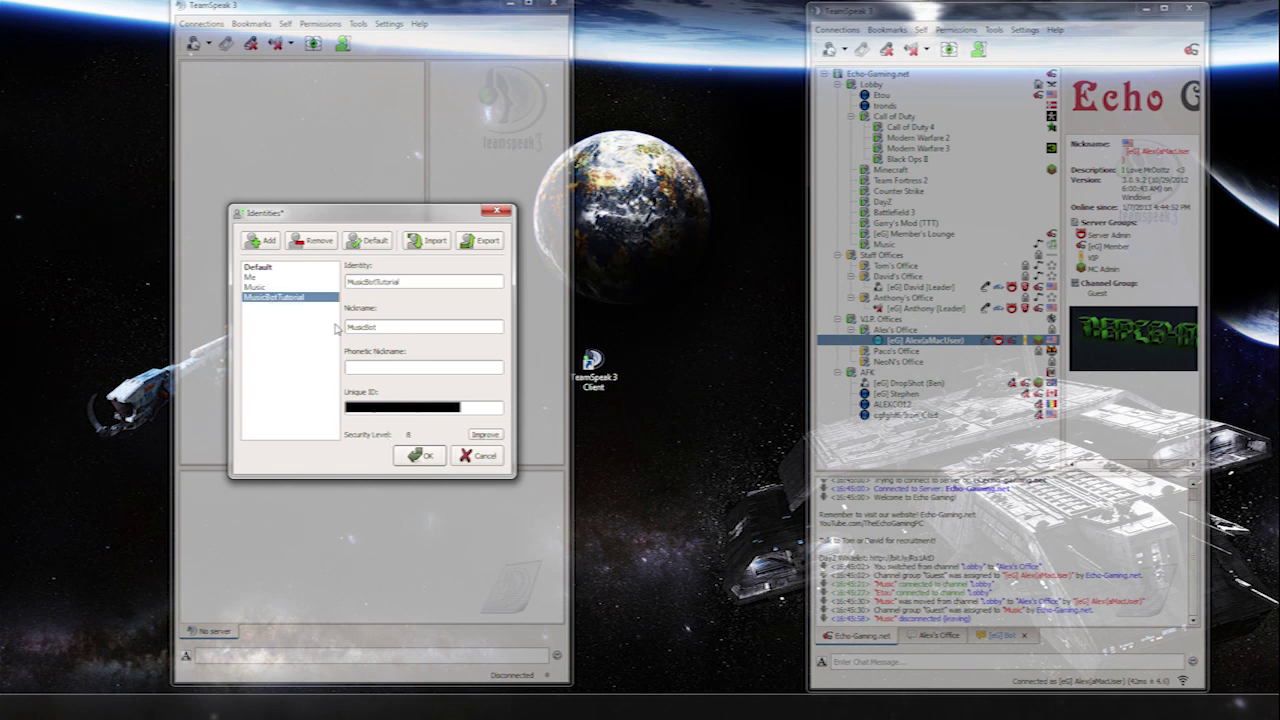
{"action": "left_click", "coordinate": [427, 457]}
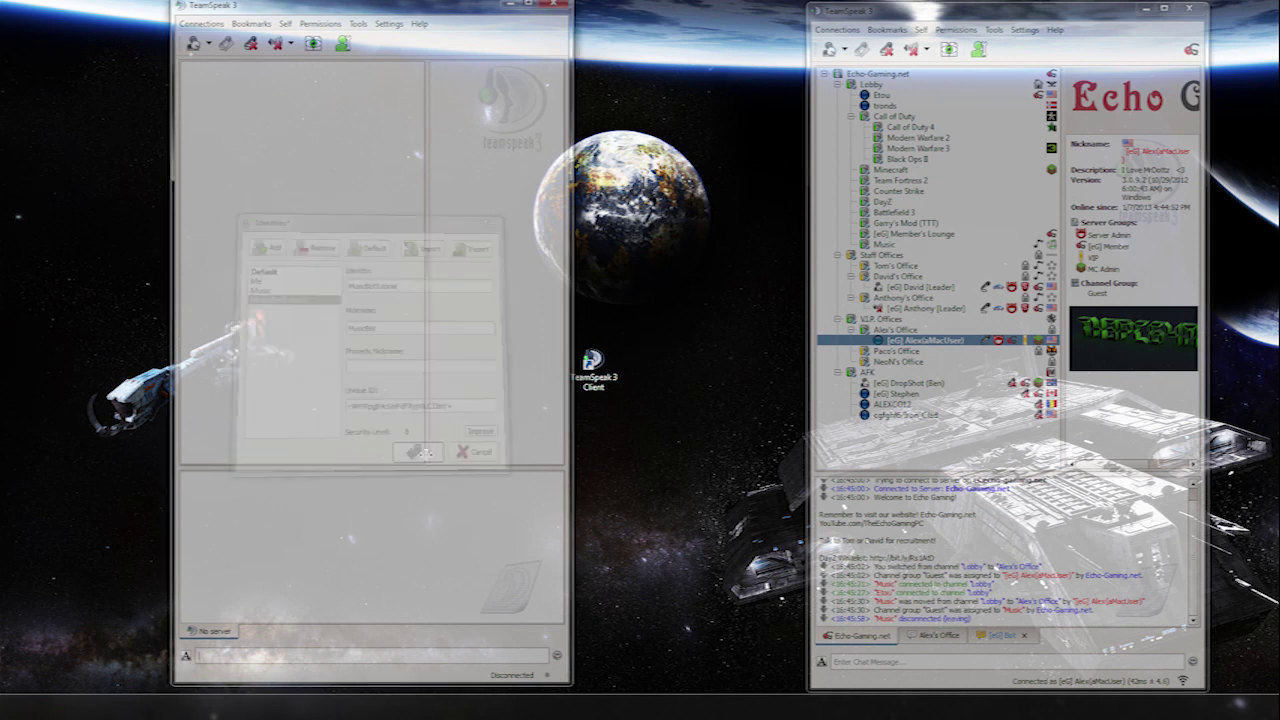
Start a new connection to ts.echo-gaming.net in the second client and choose the MusicBotTutorial identity.
{"action": "left_click", "coordinate": [201, 24]}
{"action": "left_click", "coordinate": [207, 39]}
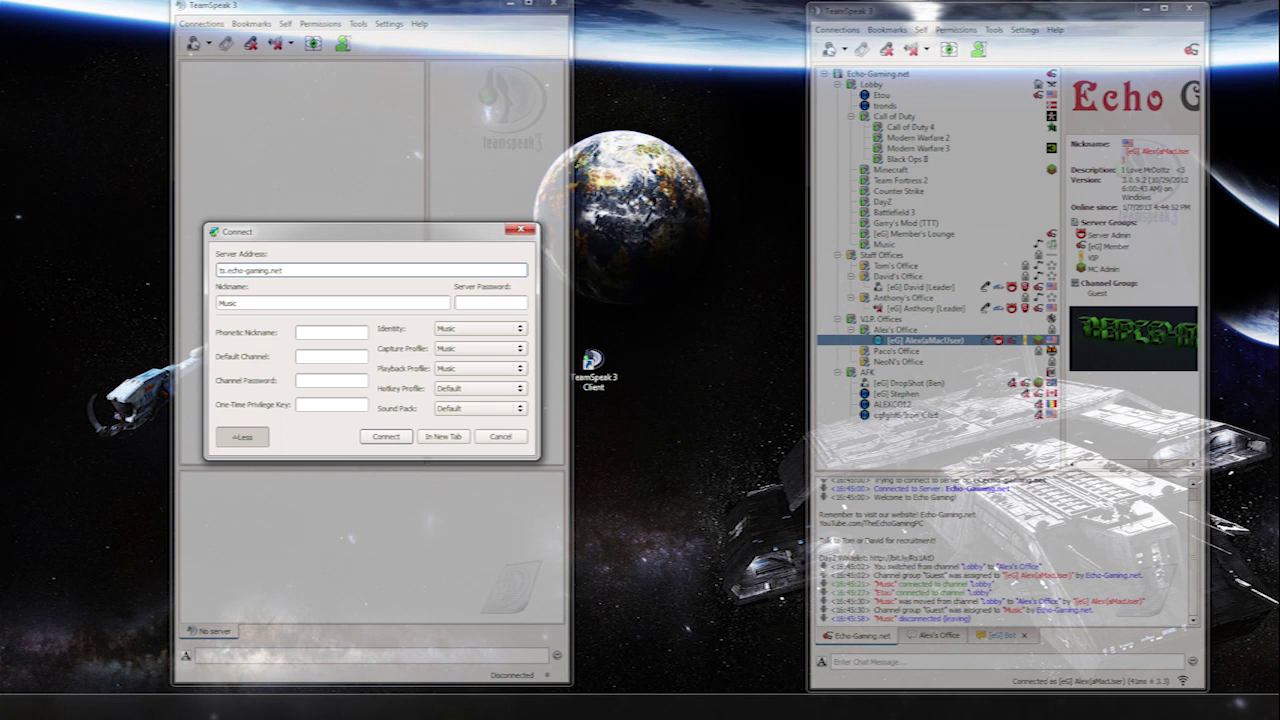
{"action": "left_click", "coordinate": [237, 302]}
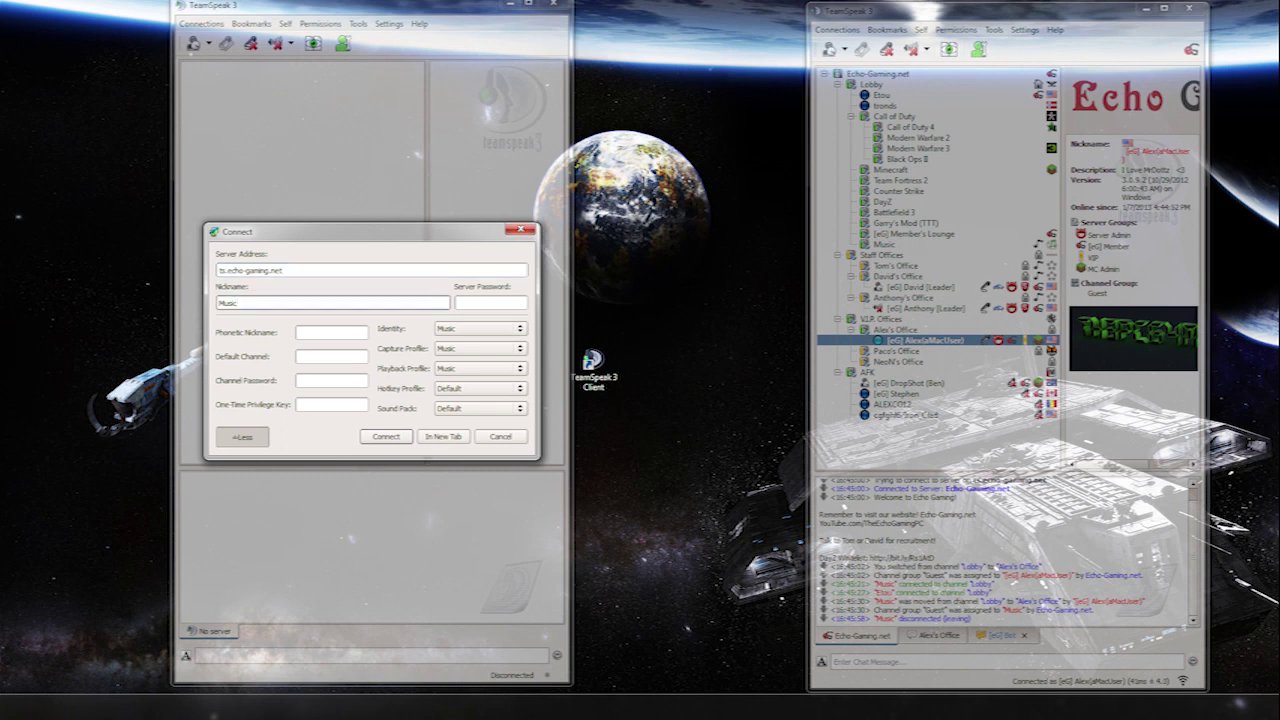
{"action": "left_click", "coordinate": [484, 330]}
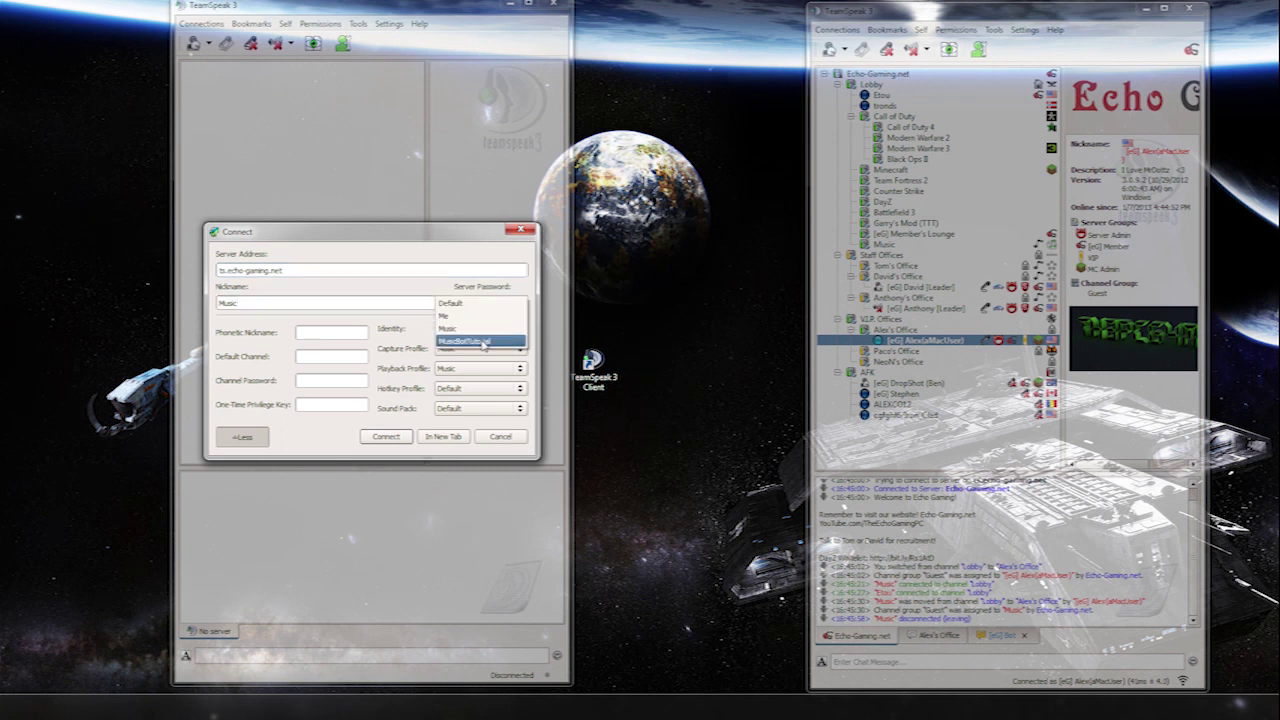
{"action": "left_click", "coordinate": [482, 341]}
Set the connection's capture and playback profiles to MusicBotTutorial and connect to the server.
{"action": "left_click", "coordinate": [484, 350]}
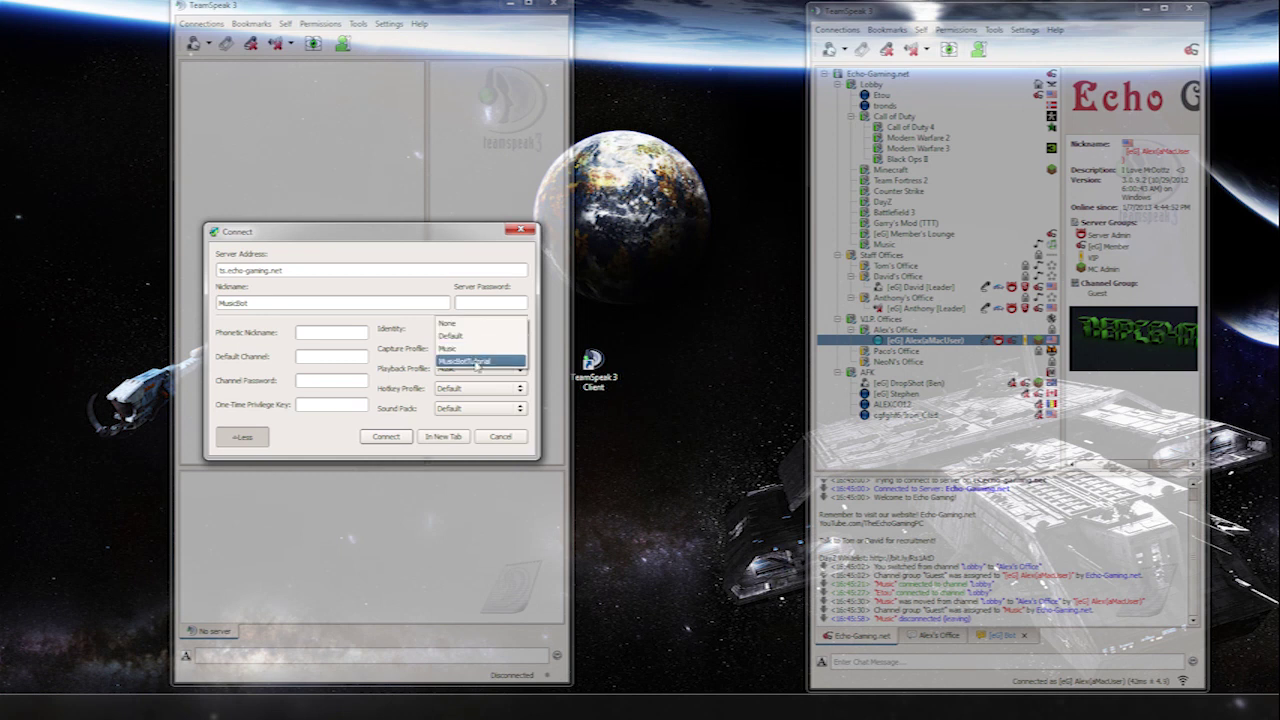
{"action": "left_click", "coordinate": [478, 362]}
{"action": "left_click", "coordinate": [480, 370]}
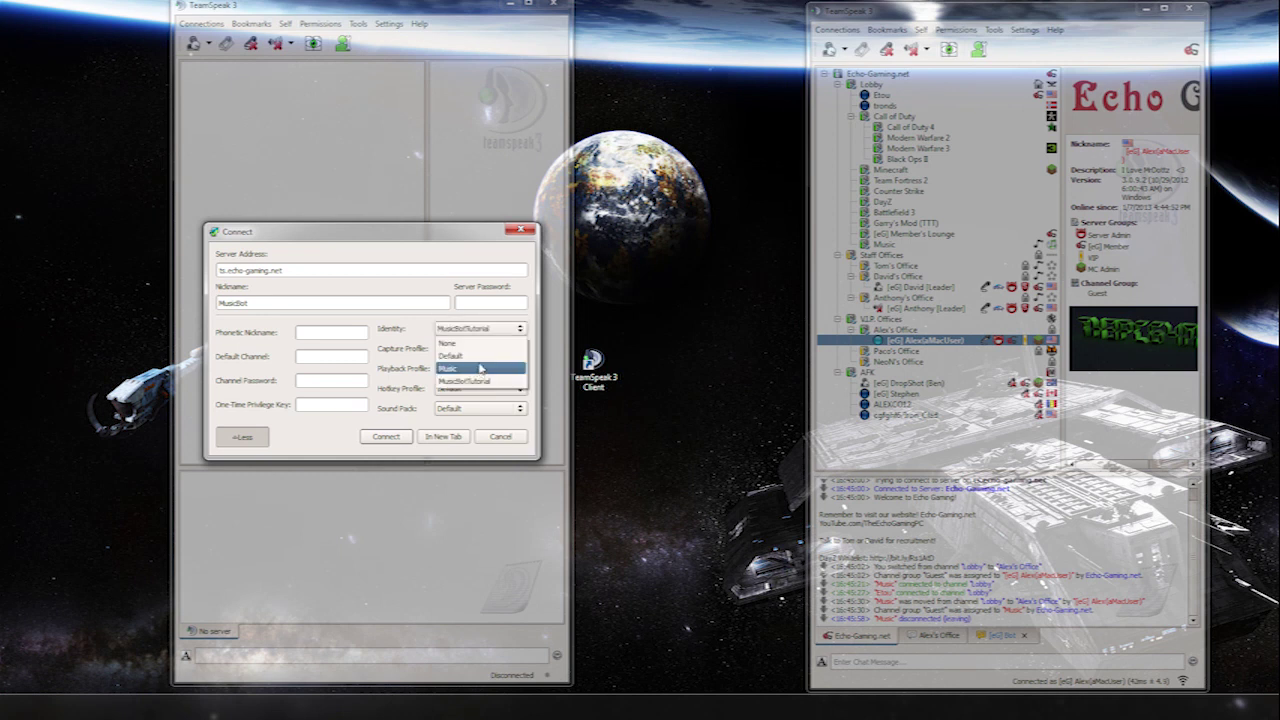
{"action": "left_click", "coordinate": [482, 381]}
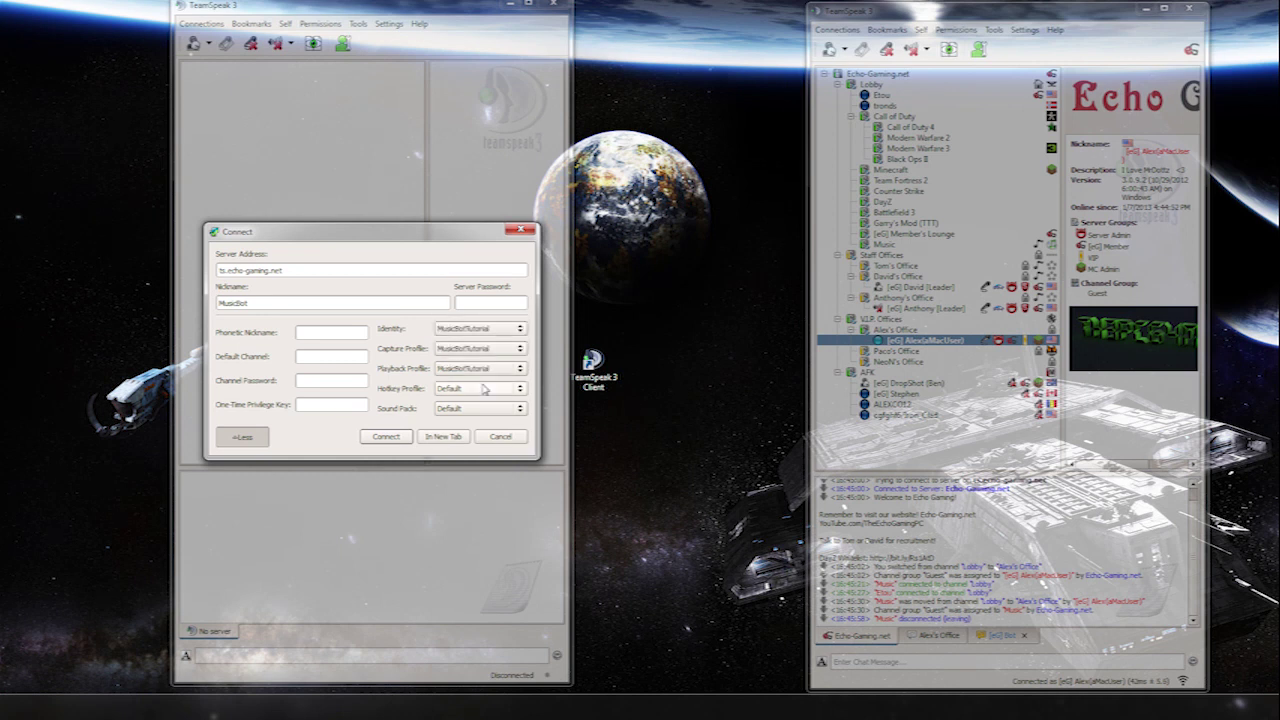
{"action": "left_click", "coordinate": [388, 437]}
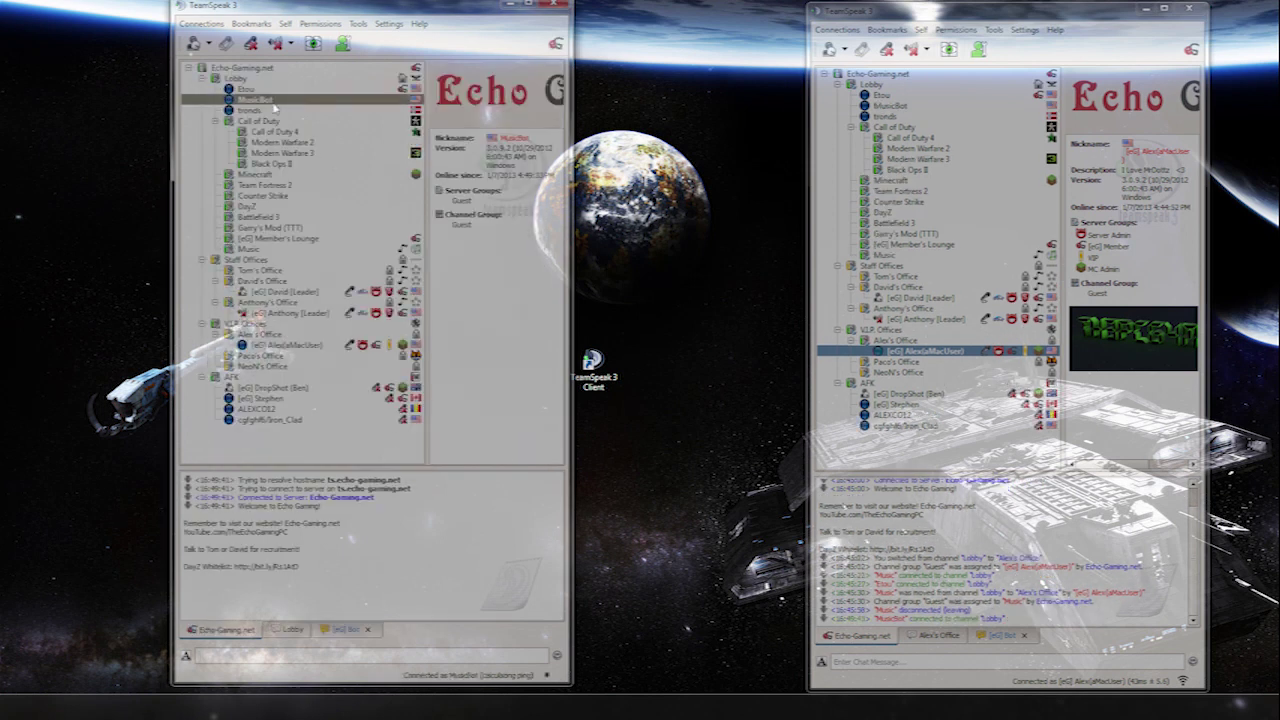
Move the MusicBot client from the Lobby into the main client's own channel under V.I.P. Offices.
{"action": "left_click", "coordinate": [262, 335]}
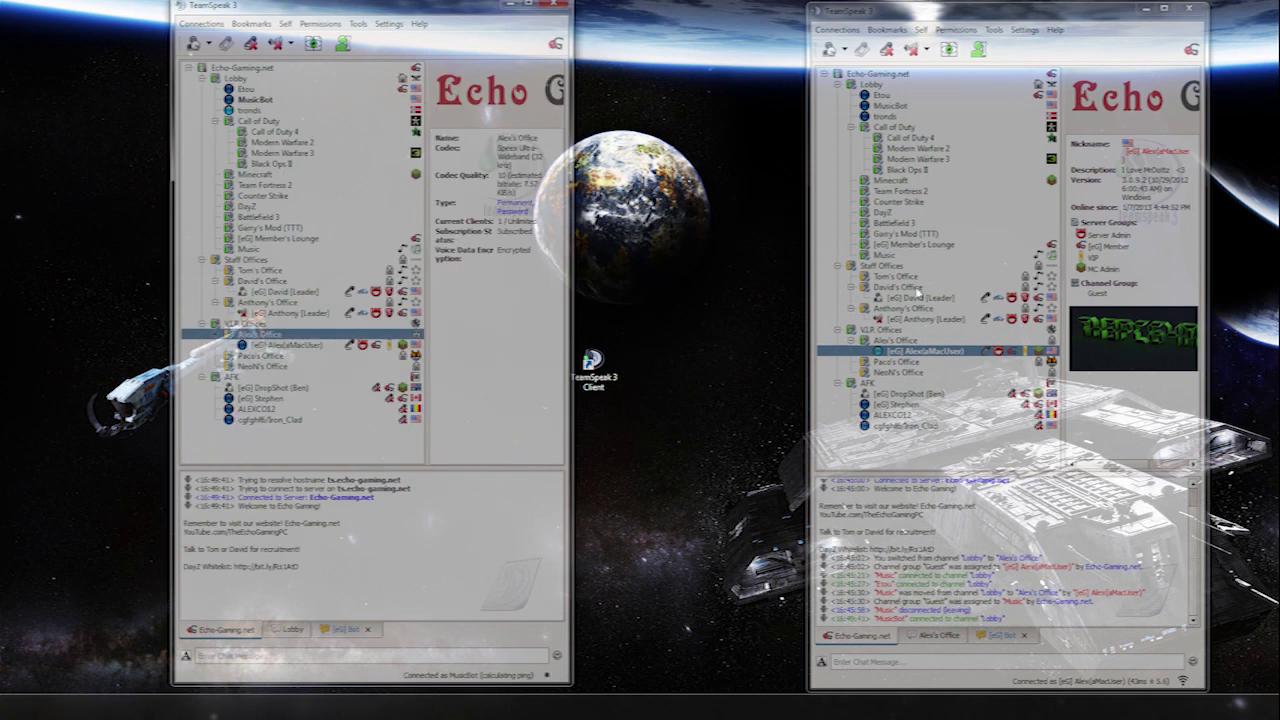
{"action": "left_click_drag", "start_coordinate": [890, 105], "coordinate": [905, 342]}
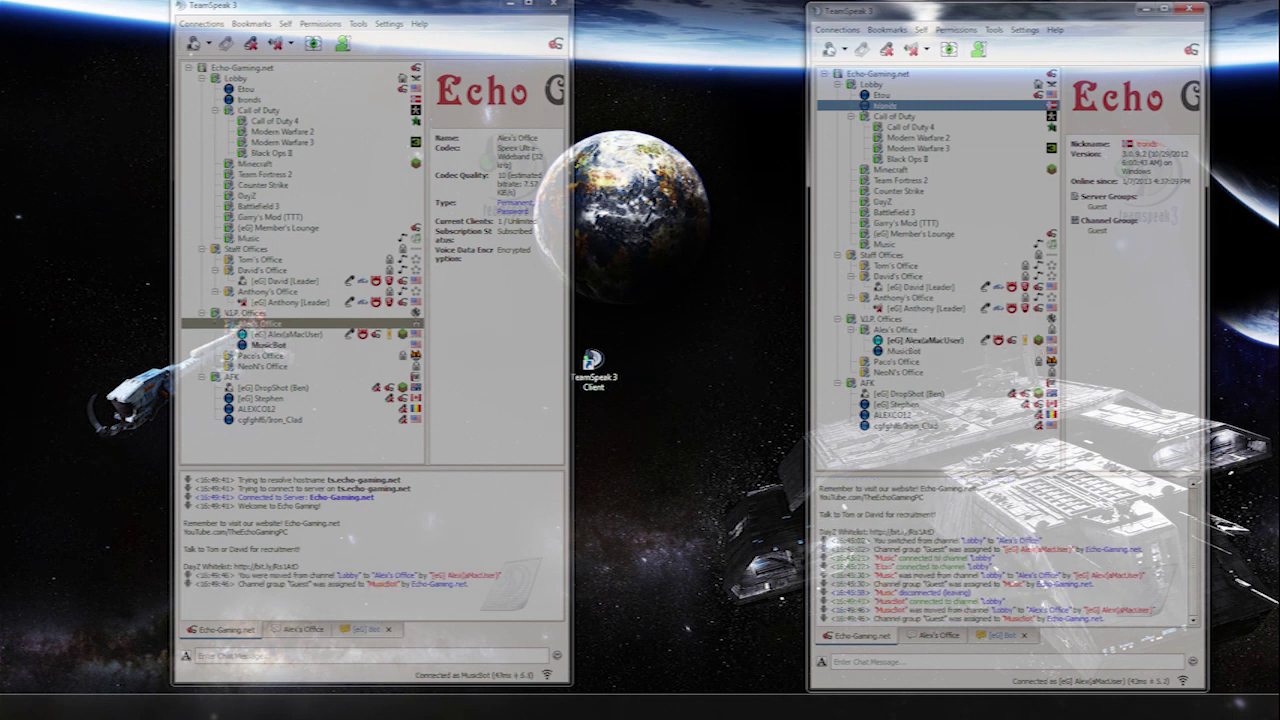
Switch to foobar2000, place its window beside the bot's client, and open its preferences.
{"action": "key", "text": "alt+Tab"}
{"action": "left_click_drag", "start_coordinate": [1211, 128], "coordinate": [800, 181]}
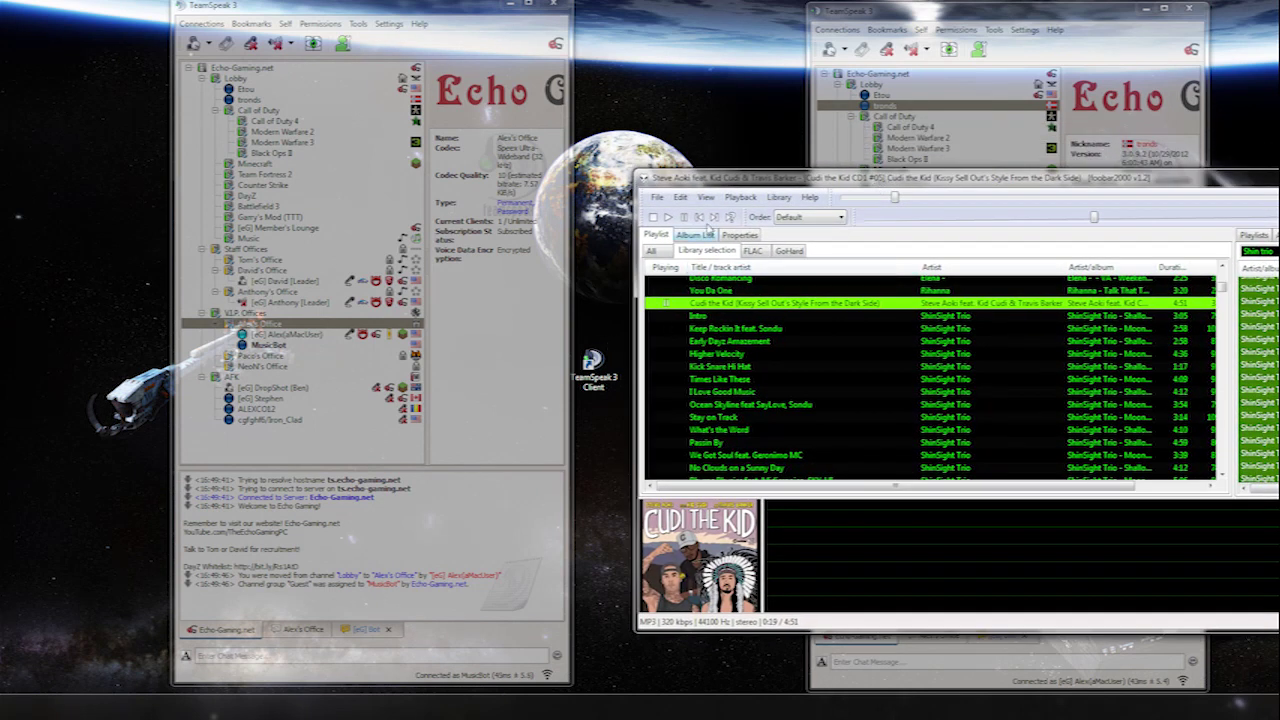
{"action": "left_click", "coordinate": [659, 198]}
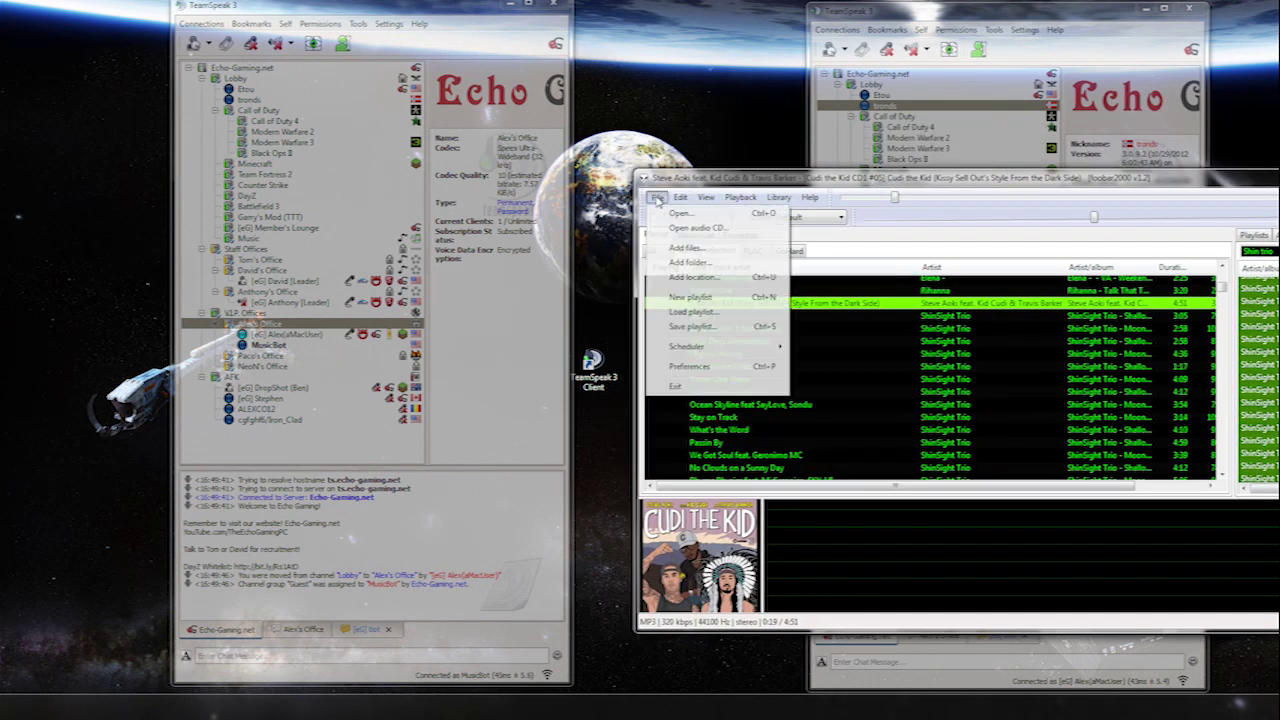
{"action": "left_click", "coordinate": [689, 366]}
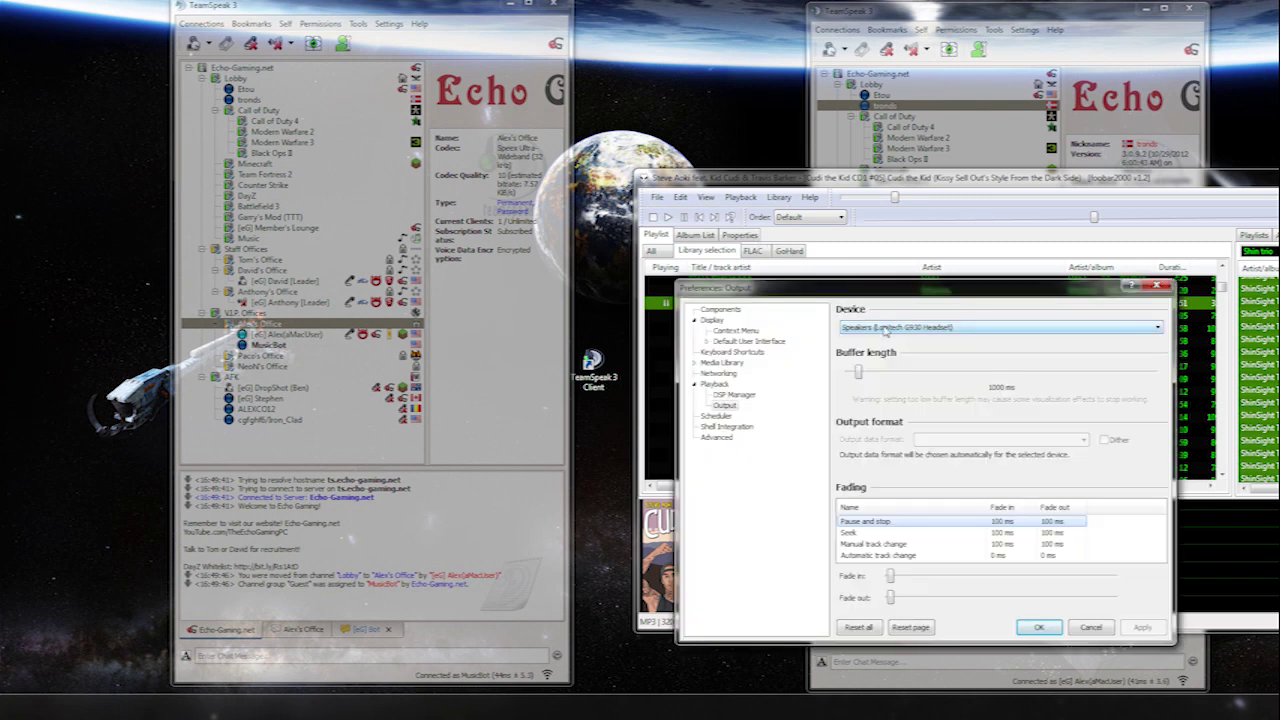
Set the playback output device to Line 1 (Virtual Audio Cable) and save the preferences.
{"action": "left_click", "coordinate": [900, 327]}
{"action": "left_click", "coordinate": [895, 327]}
{"action": "left_click", "coordinate": [695, 321]}
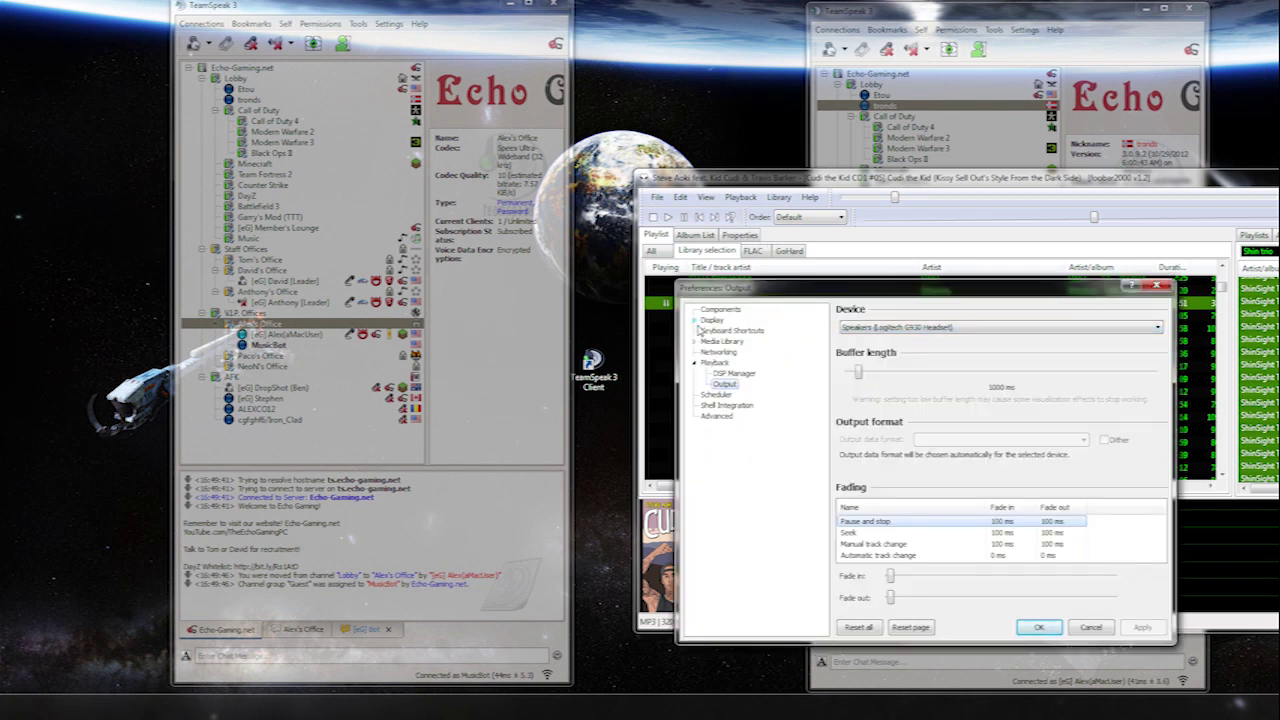
{"action": "left_click", "coordinate": [695, 364]}
{"action": "left_click", "coordinate": [695, 364]}
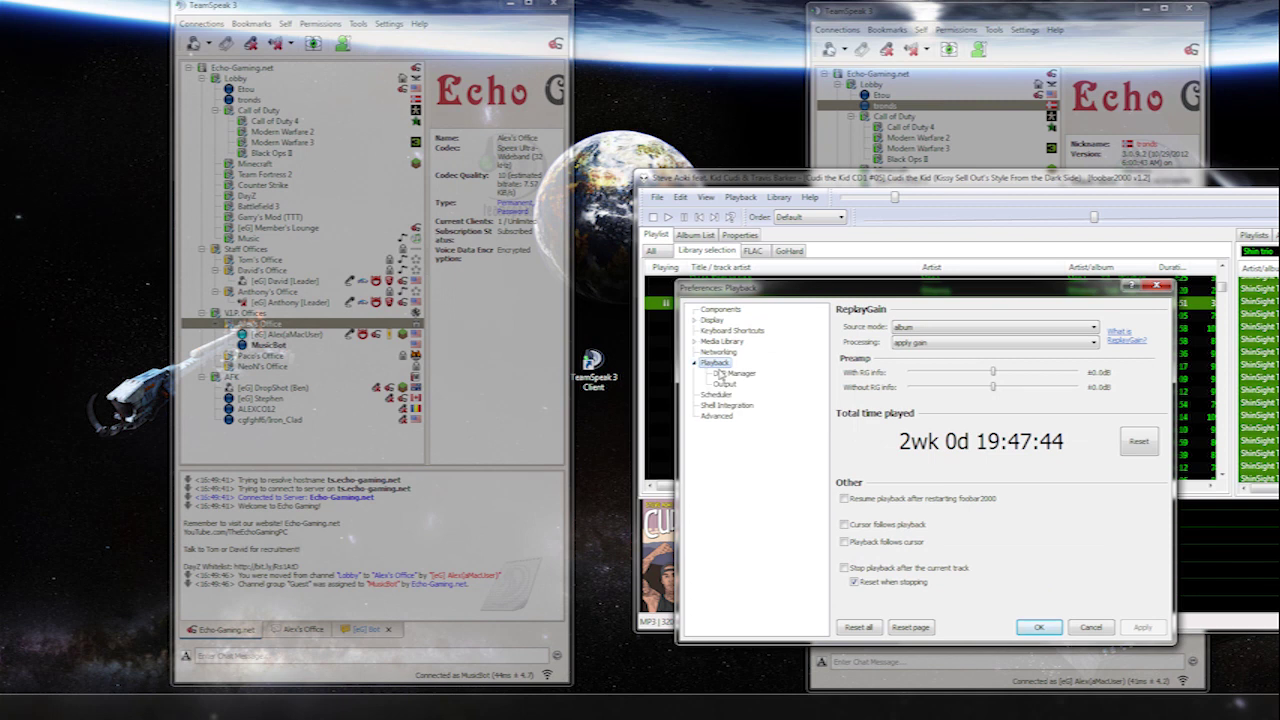
{"action": "left_click", "coordinate": [724, 385]}
{"action": "left_click", "coordinate": [907, 328]}
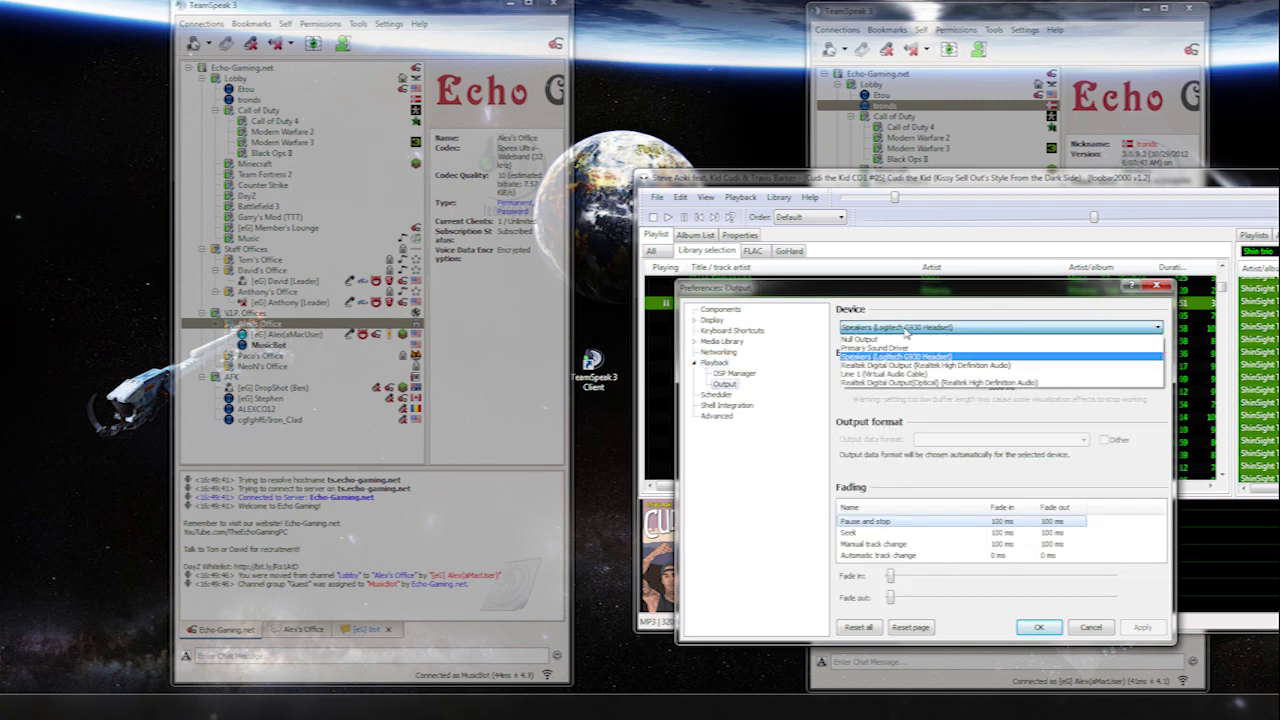
{"action": "left_click", "coordinate": [880, 373]}
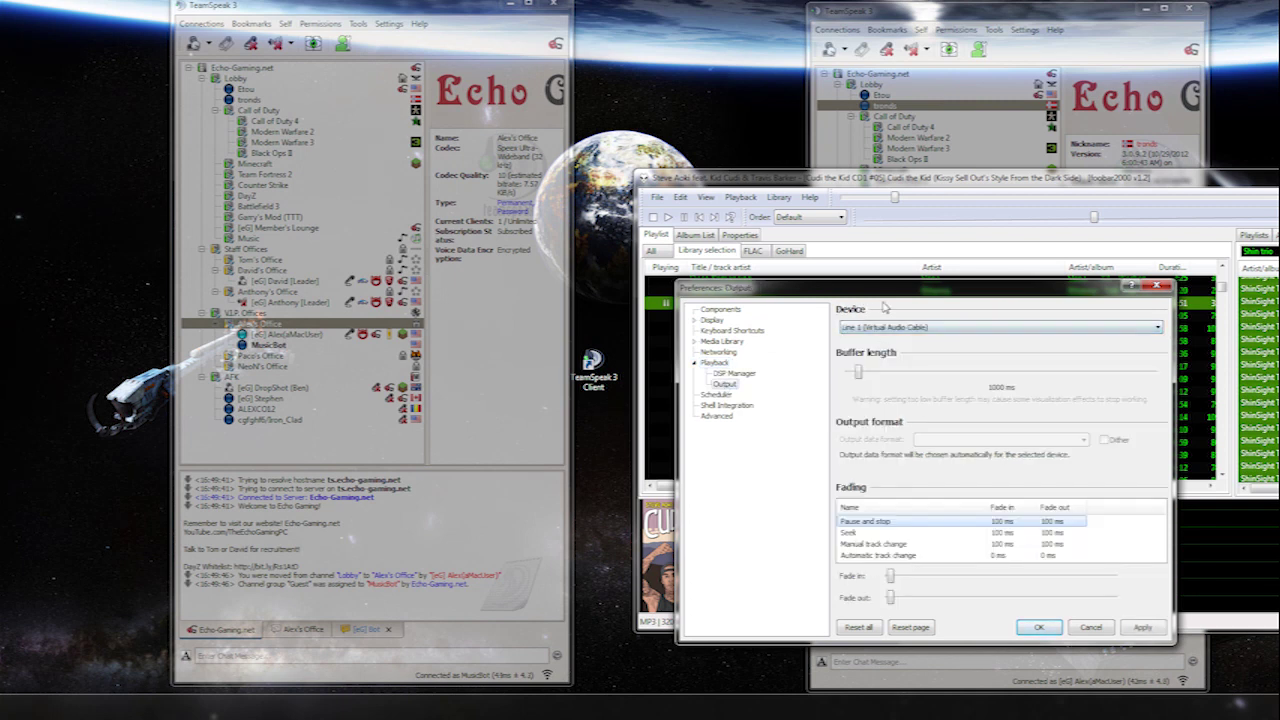
{"action": "left_click", "coordinate": [1038, 627]}
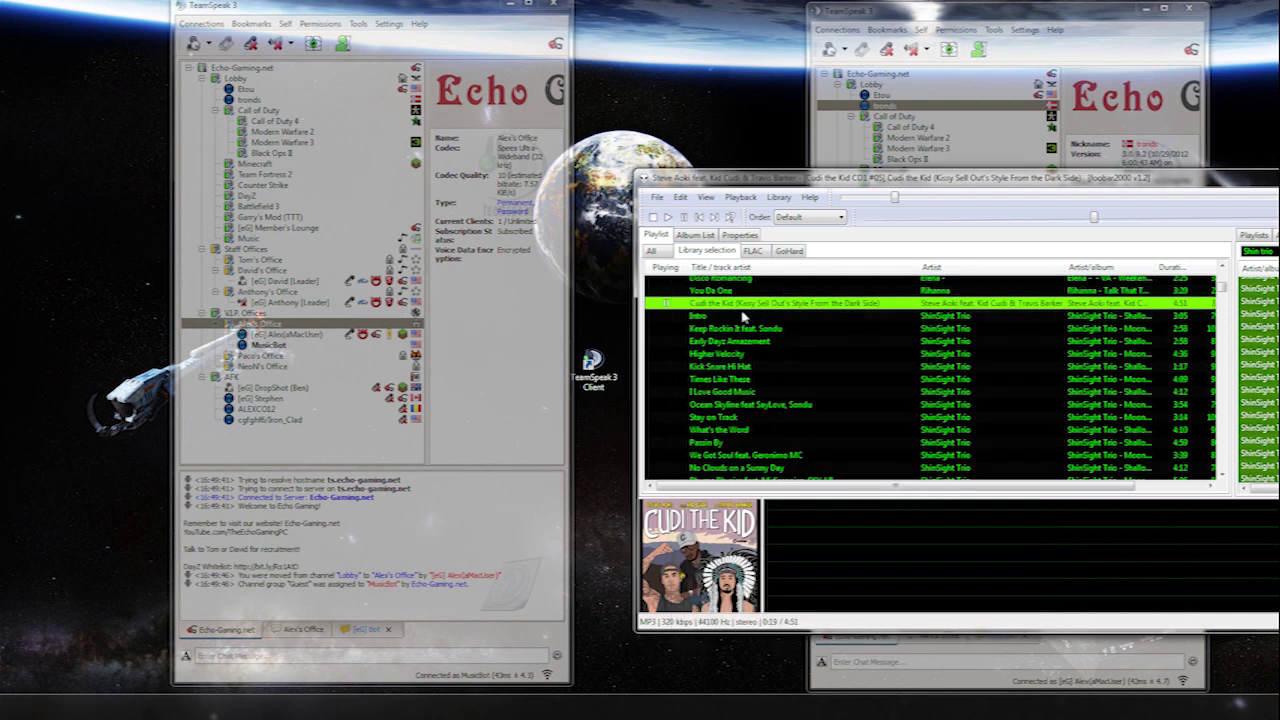
Play the track Keep Rockin It feat. Sondu, select MusicBot in its channel to check its transmission, and pause playback.
{"action": "double_click", "coordinate": [745, 330]}
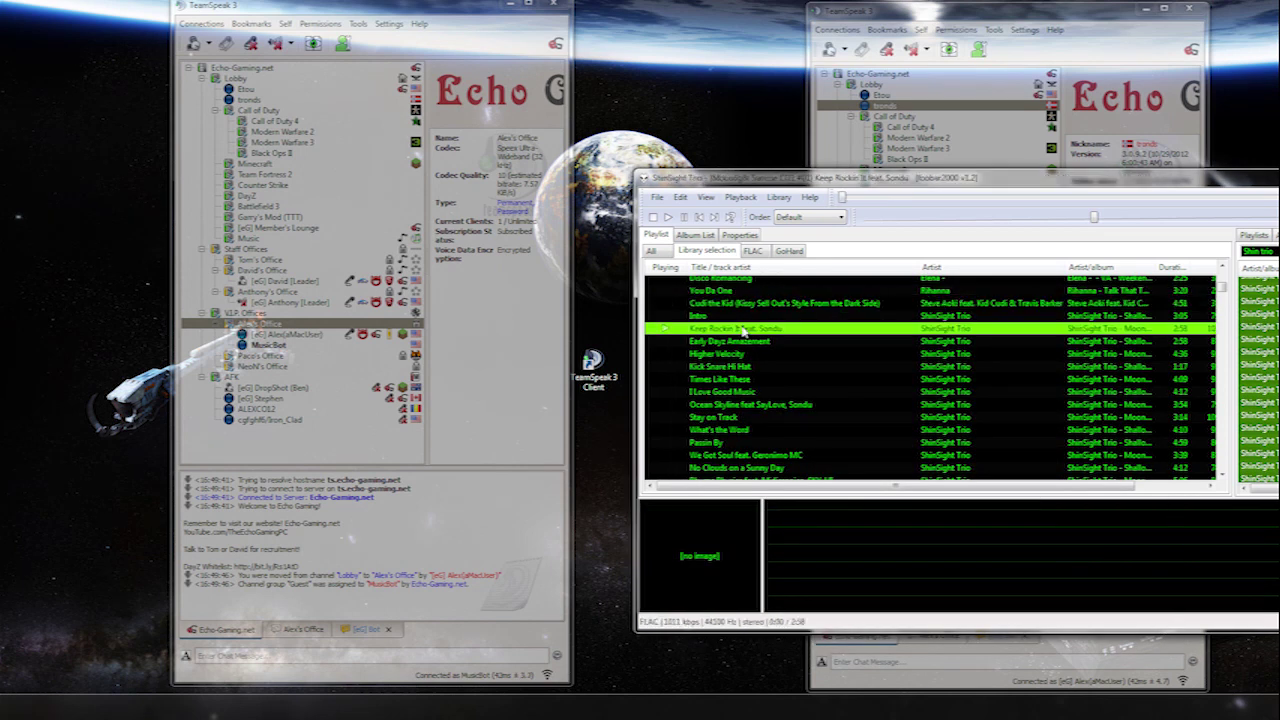
{"action": "left_click", "coordinate": [270, 345]}
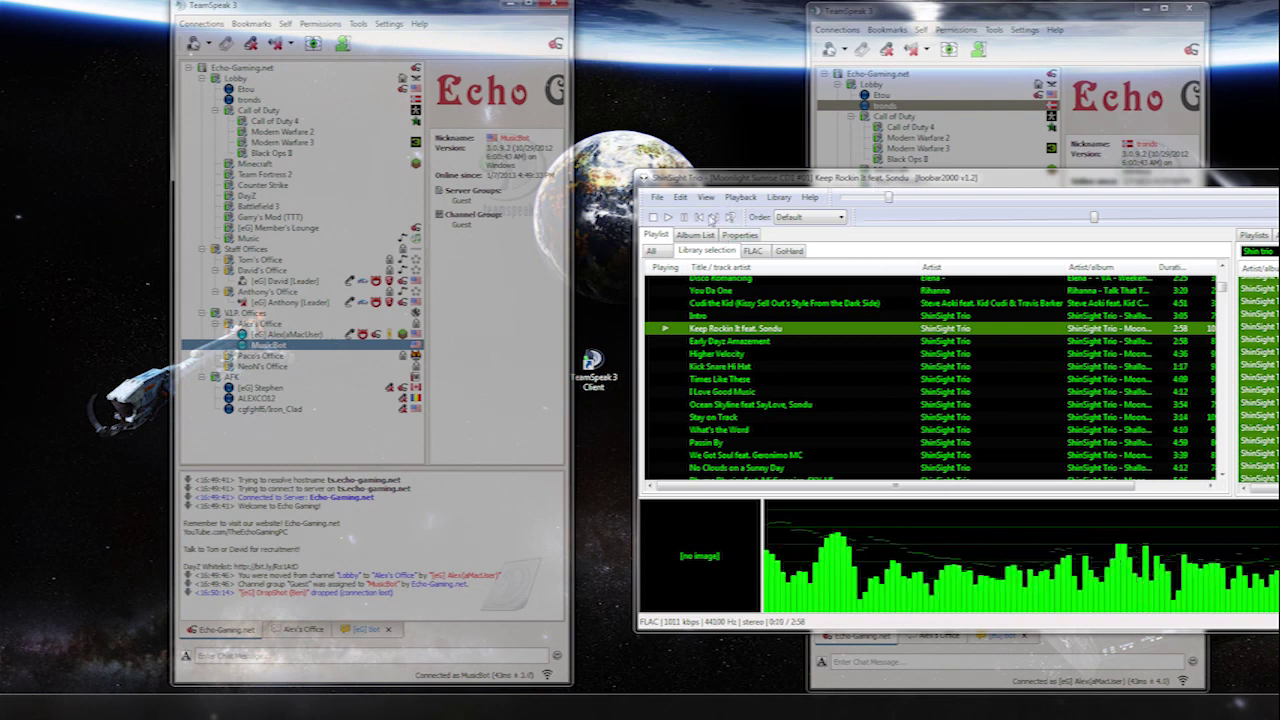
{"action": "left_click", "coordinate": [700, 216]}
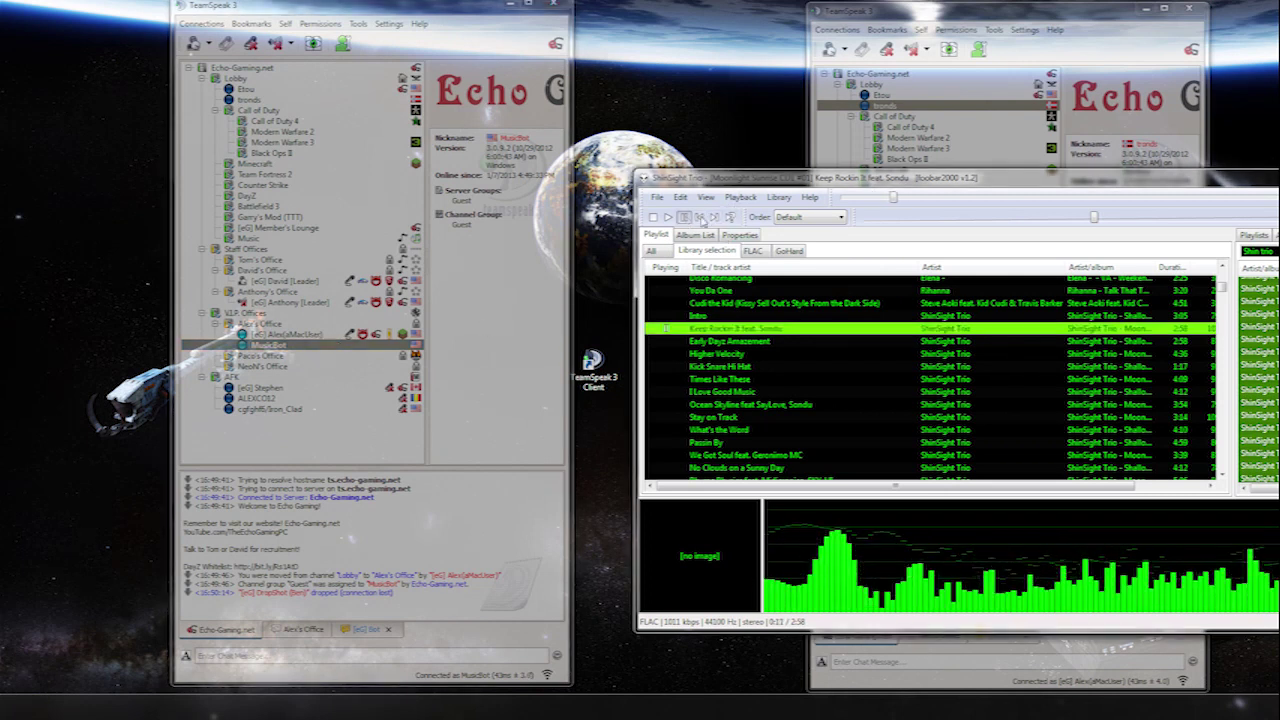
{"action": "left_click", "coordinate": [926, 380]}
{"action": "scroll", "coordinate": [926, 385], "scroll_direction": "down", "scroll_amount": 5}
{"action": "scroll", "coordinate": [926, 385], "scroll_direction": "down", "scroll_amount": 10}
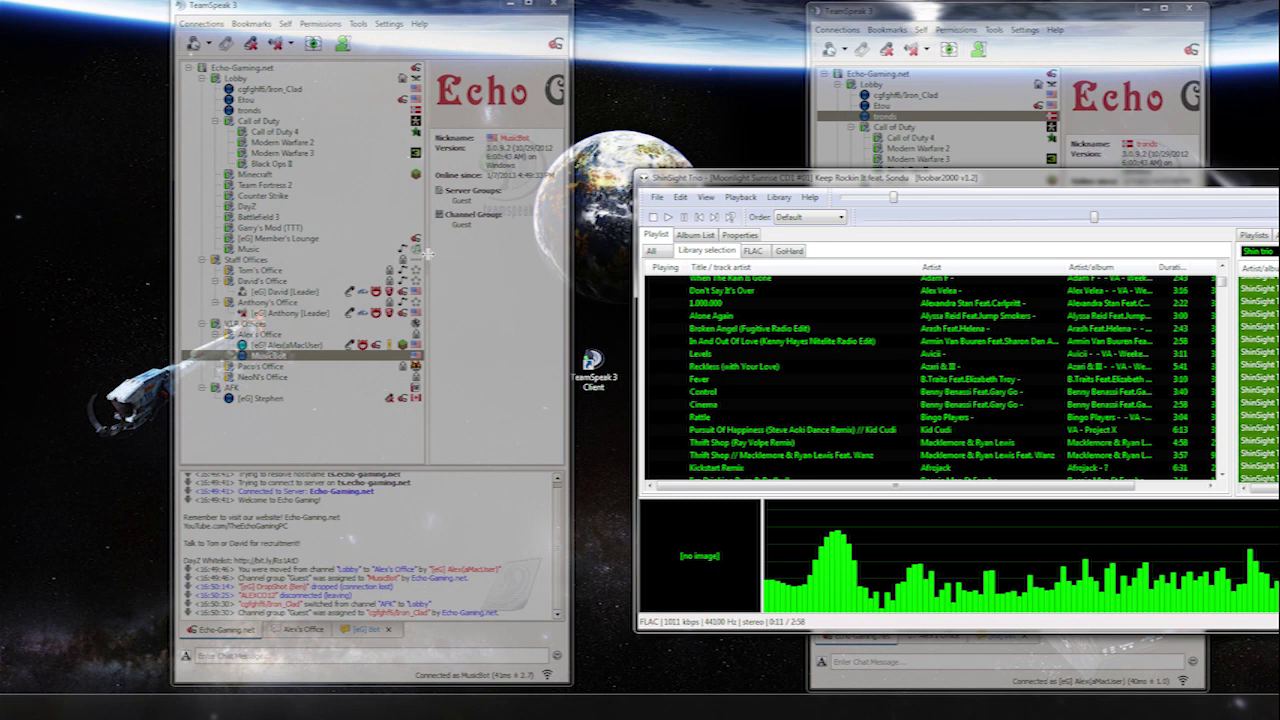
{"action": "left_click_drag", "start_coordinate": [427, 253], "coordinate": [433, 253]}
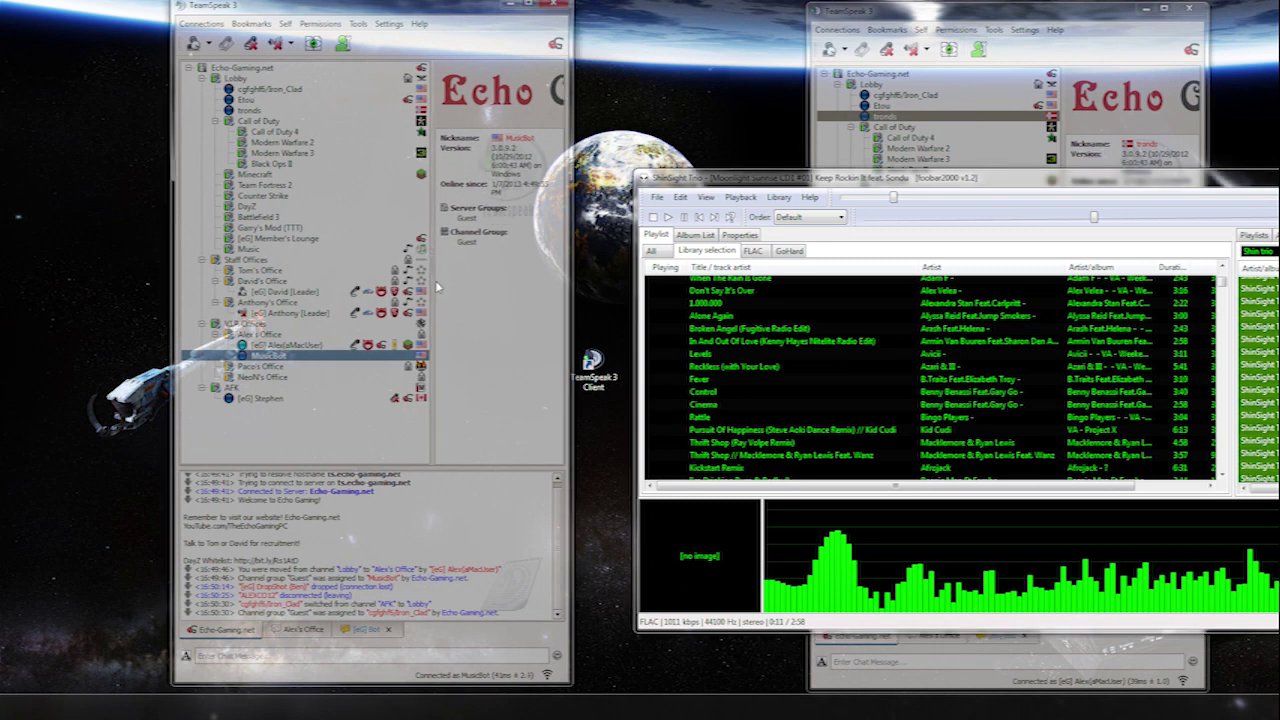